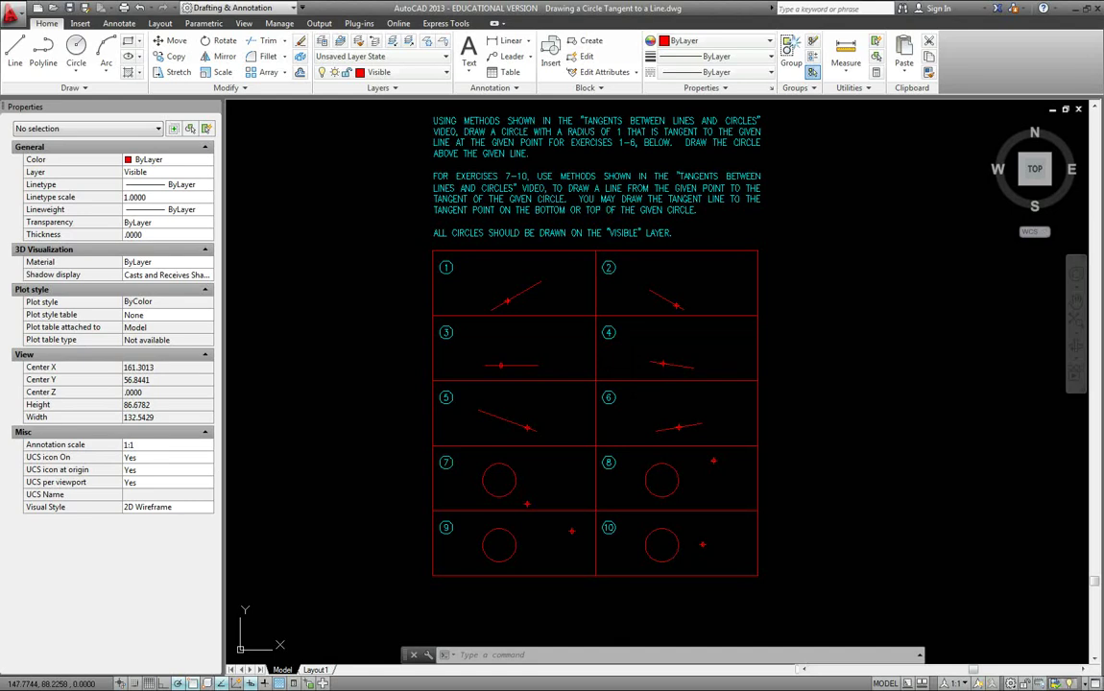
Zoom and pan to recentre exercise 1 so its inclined red line and marked point fill the view
{"action": "left_click", "coordinate": [564, 279]}
{"action": "left_click", "coordinate": [615, 330]}
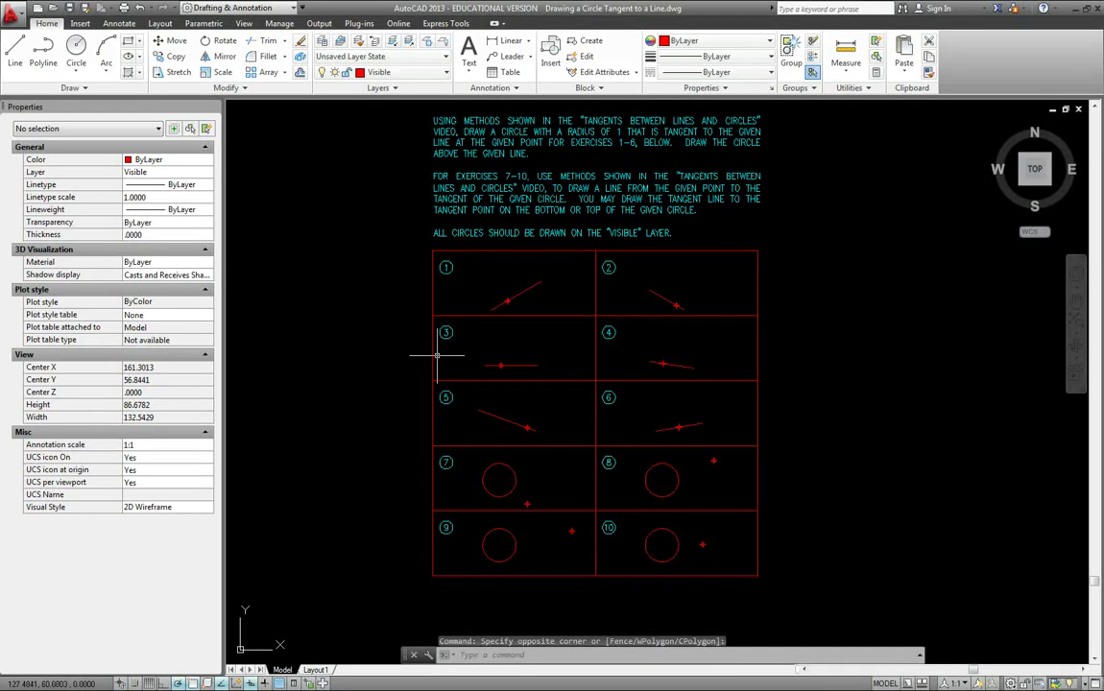
{"action": "key", "text": "Escape"}
{"action": "scroll", "coordinate": [505, 316], "scroll_direction": "up", "scroll_amount": 4}
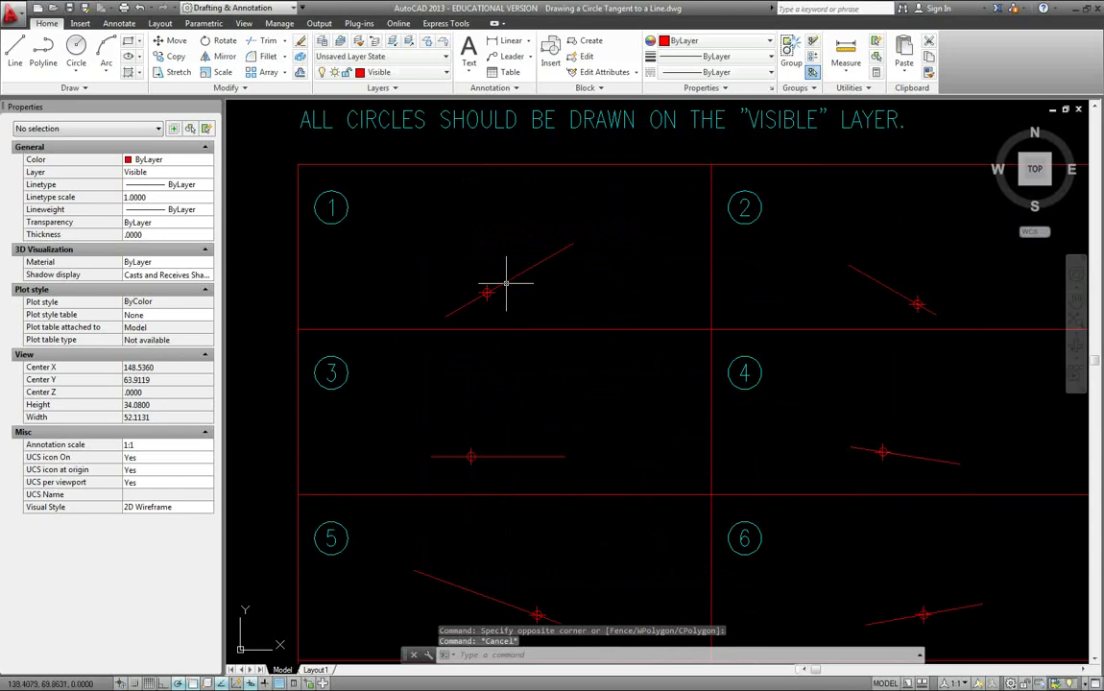
{"action": "left_click", "coordinate": [502, 280]}
{"action": "key", "text": "Escape"}
{"action": "left_click", "coordinate": [490, 293]}
{"action": "key", "text": "Escape"}
{"action": "scroll", "coordinate": [520, 310], "scroll_direction": "down", "scroll_amount": 2}
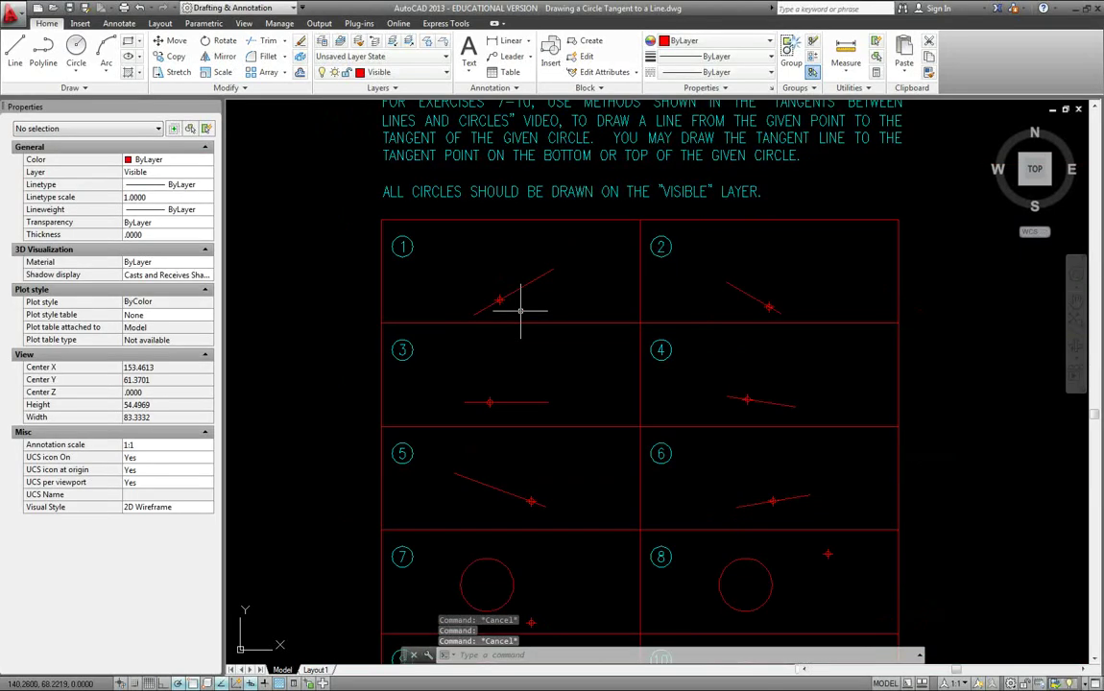
{"action": "middle_click_drag", "start_coordinate": [520, 310], "coordinate": [525, 359]}
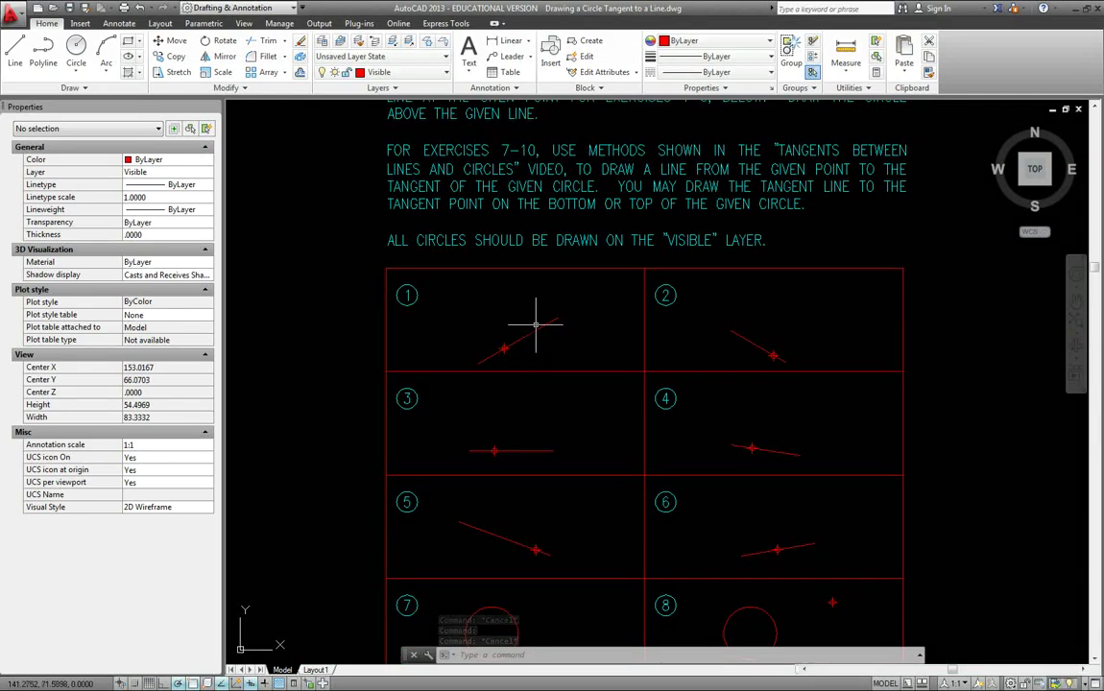
{"action": "scroll", "coordinate": [554, 363], "scroll_direction": "up", "scroll_amount": 2}
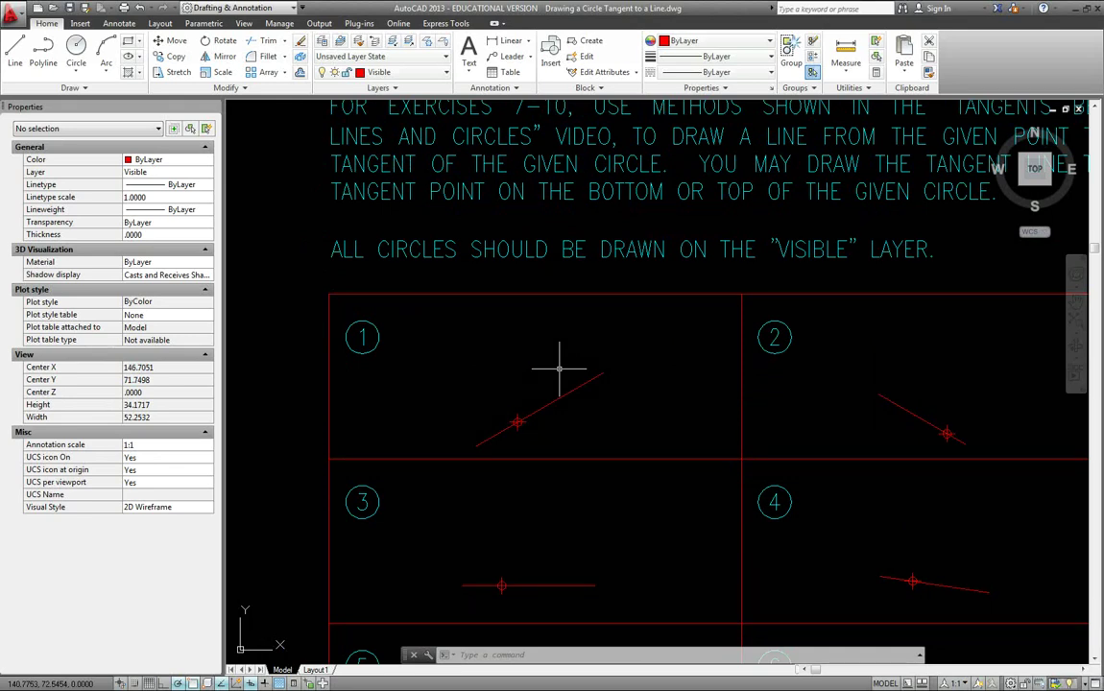
Draw a line perpendicular to exercise 1's red line, extending upward from it
{"action": "left_click", "coordinate": [15, 53]}
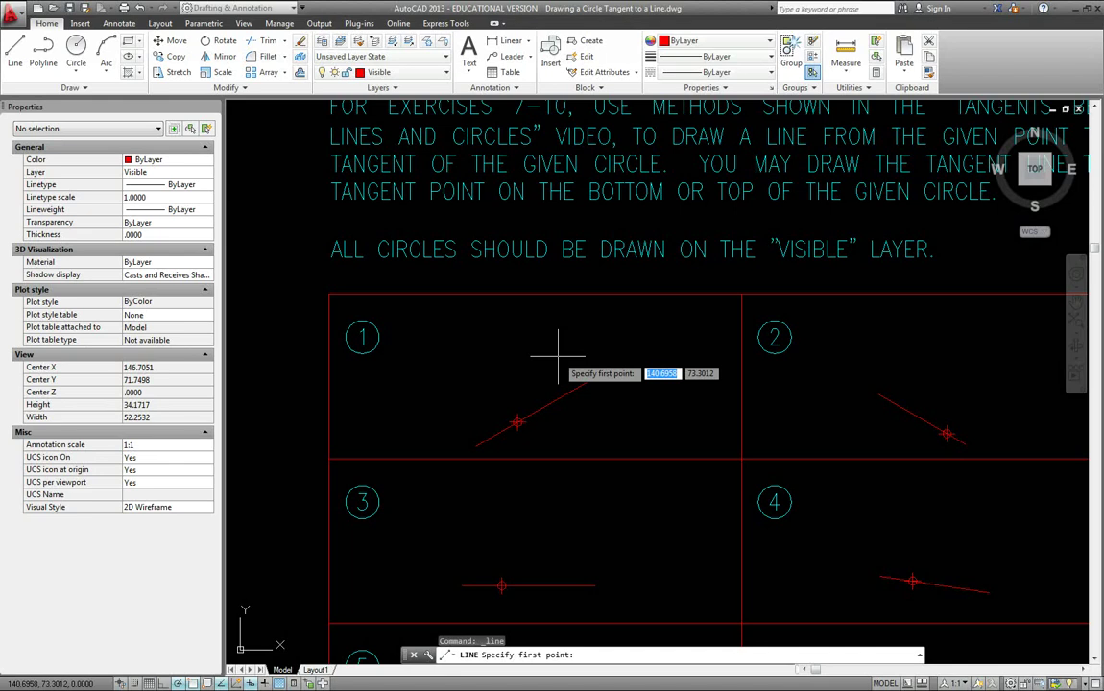
{"action": "type", "text": "per"}
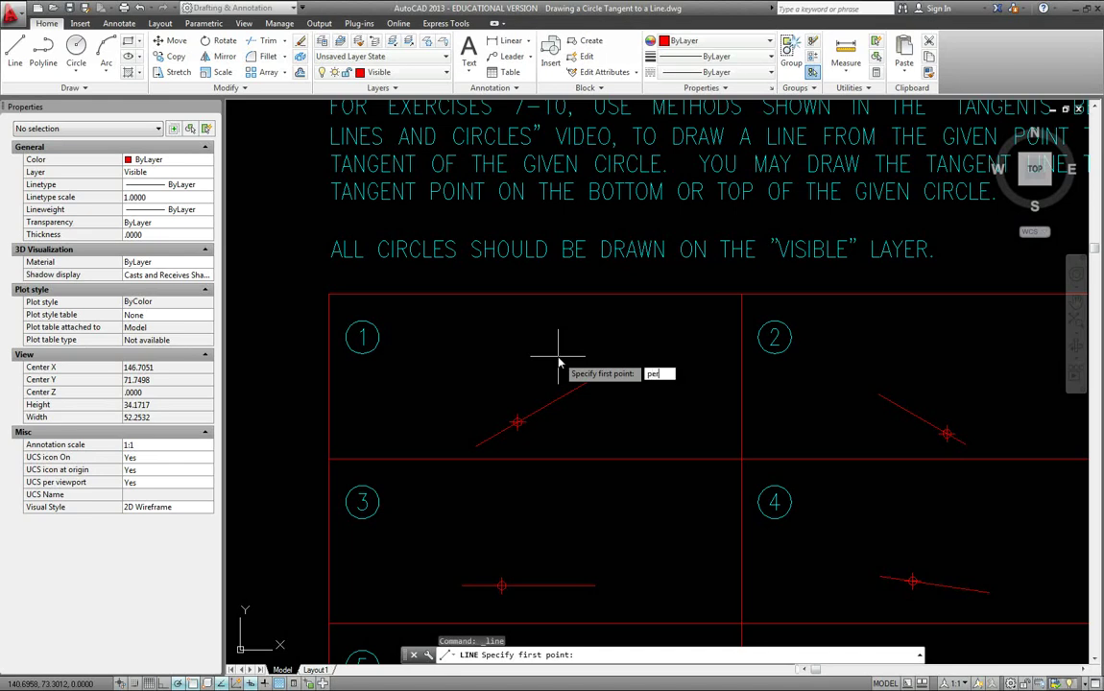
{"action": "key", "text": "Return"}
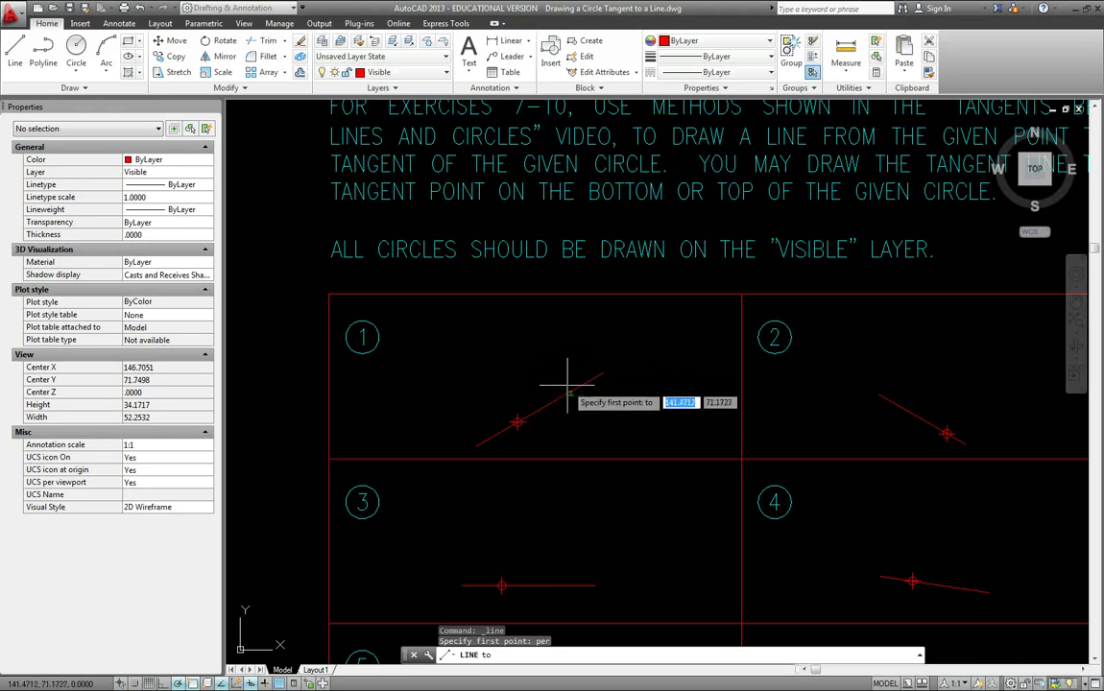
{"action": "left_click", "coordinate": [568, 376]}
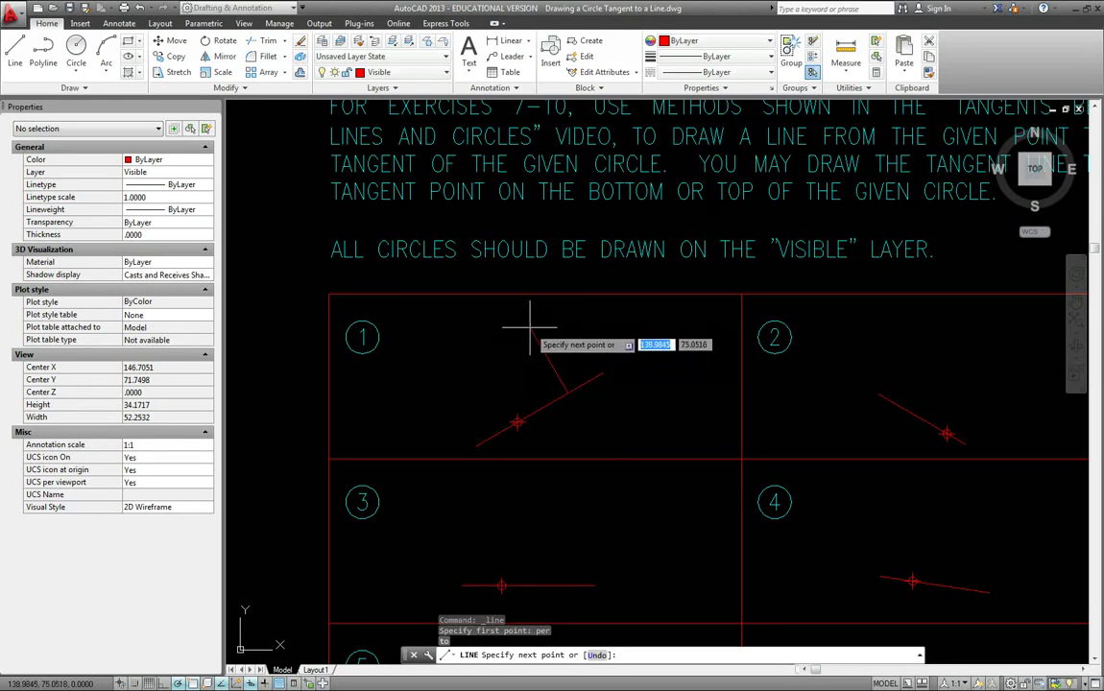
{"action": "left_click", "coordinate": [530, 328]}
Use LENGTHEN with the Total option to make the perpendicular line exactly 1 unit long
{"action": "key", "text": "Escape"}
{"action": "key", "text": "Escape"}
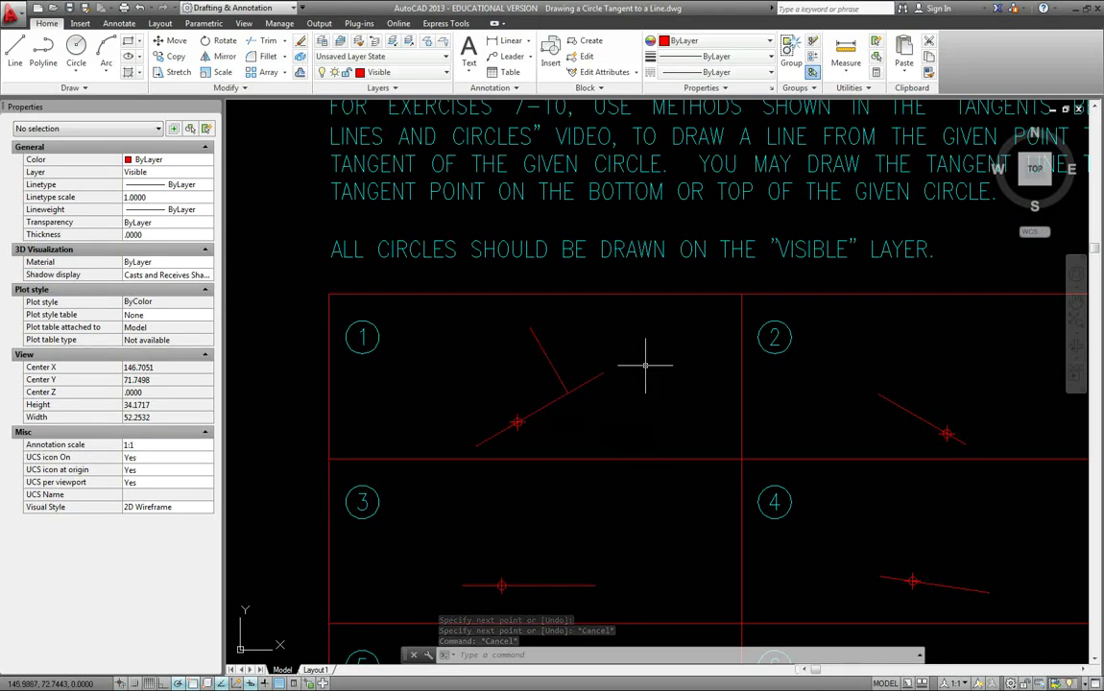
{"action": "type", "text": "circle"}
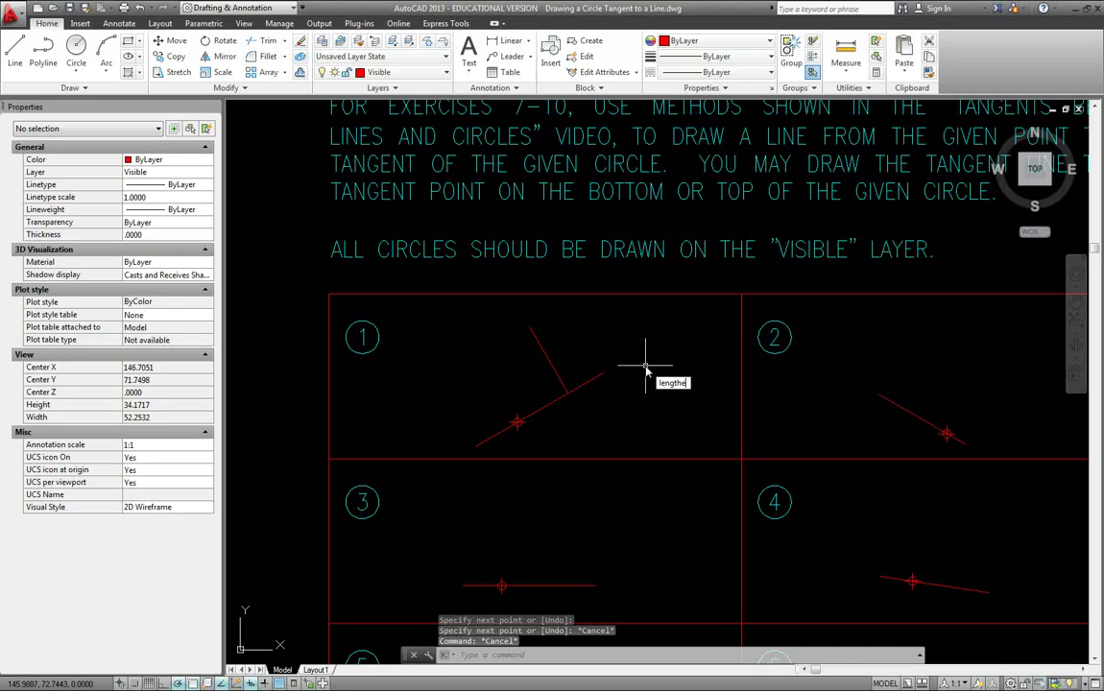
{"action": "key", "text": "Return"}
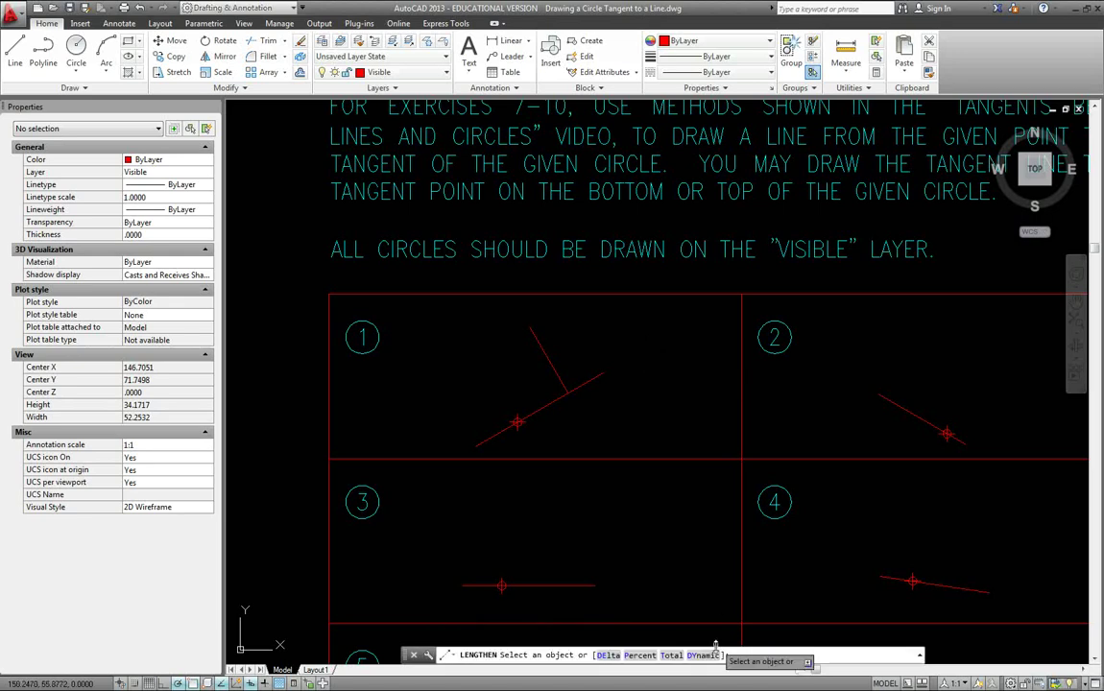
{"action": "left_click", "coordinate": [671, 656]}
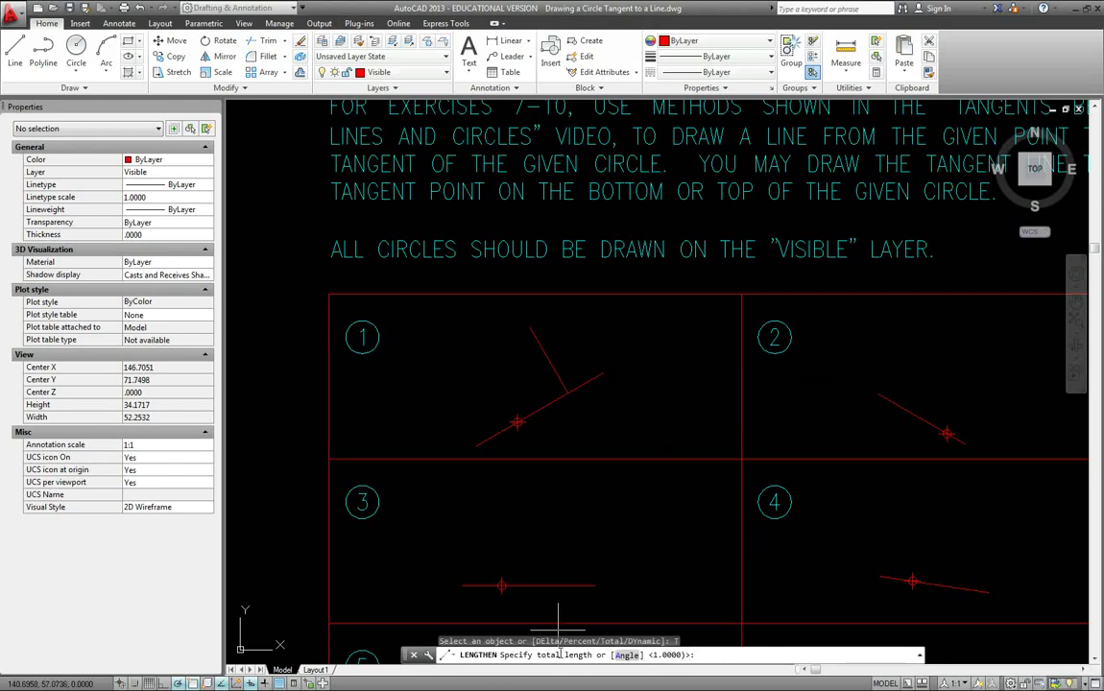
{"action": "type", "text": "1"}
{"action": "key", "text": "Return"}
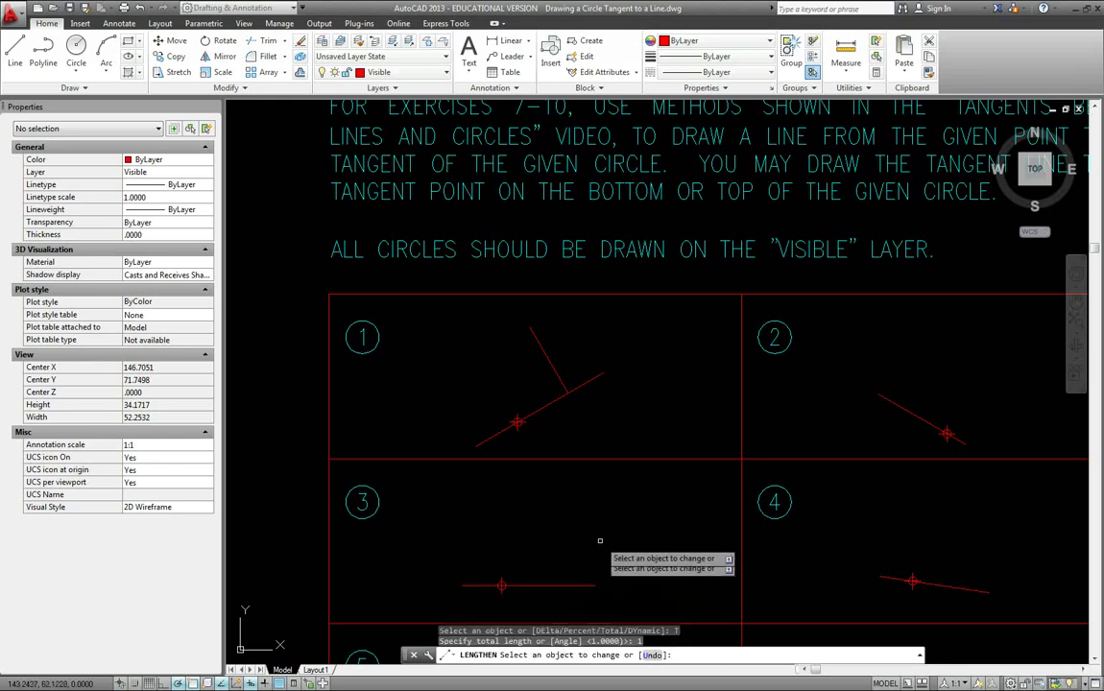
{"action": "left_click", "coordinate": [534, 332]}
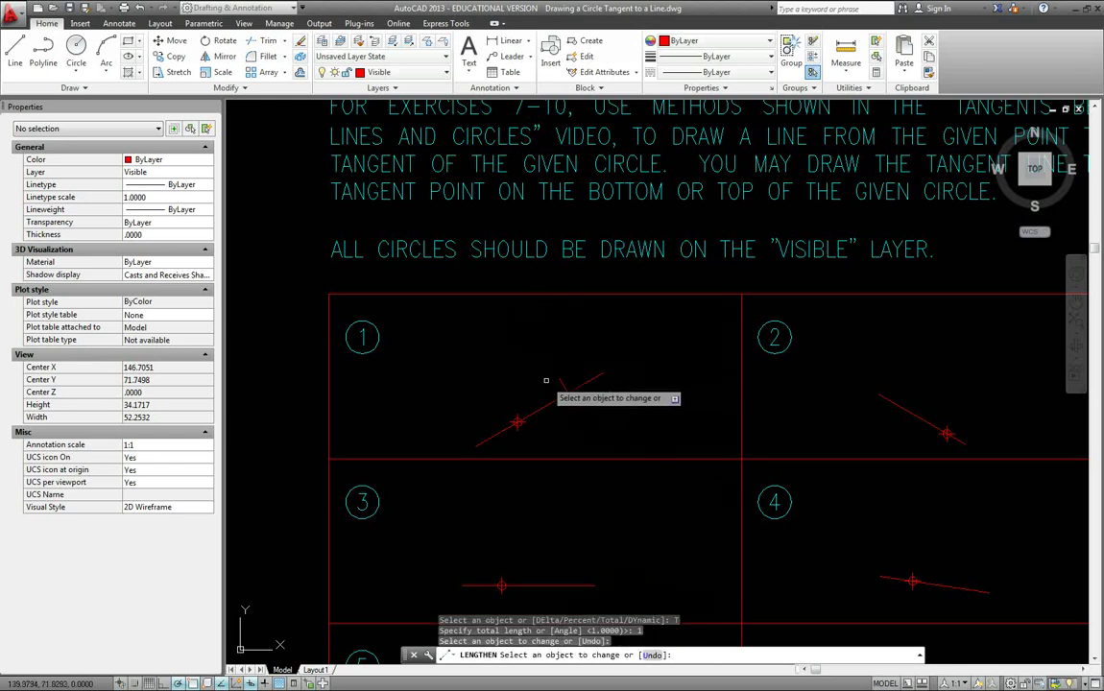
{"action": "scroll", "coordinate": [534, 332], "scroll_direction": "up", "scroll_amount": 4}
{"action": "key", "text": "Escape"}
Move the 1-unit line by its lower endpoint onto the marked point of exercise 1's red line
{"action": "left_click", "coordinate": [589, 392]}
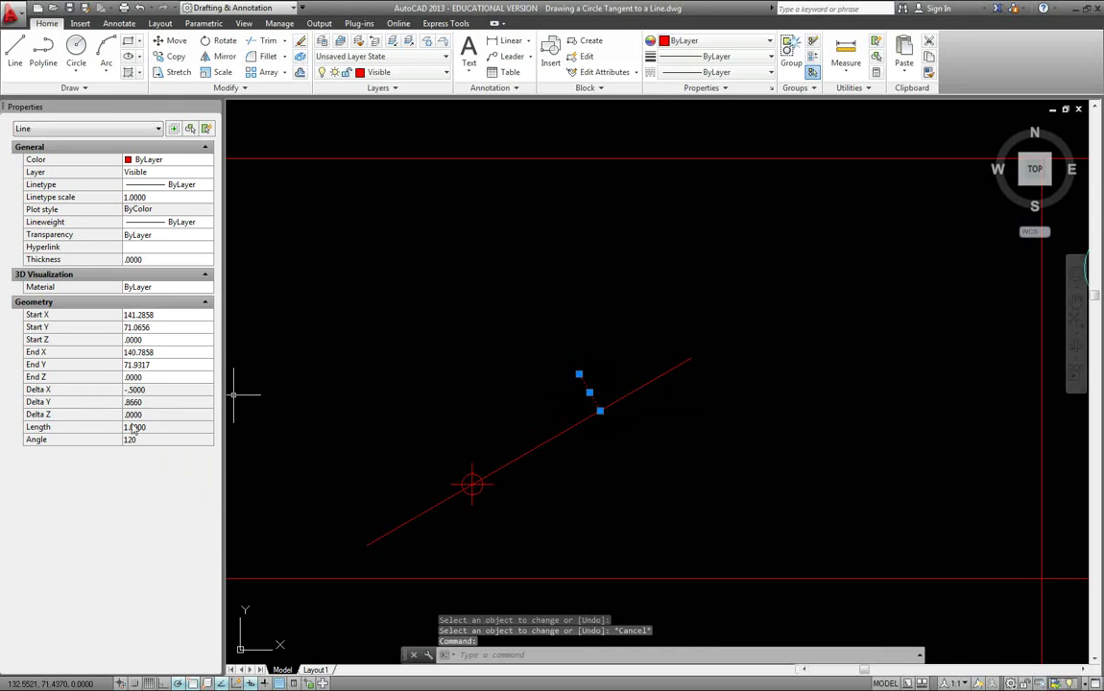
{"action": "key", "text": "Escape"}
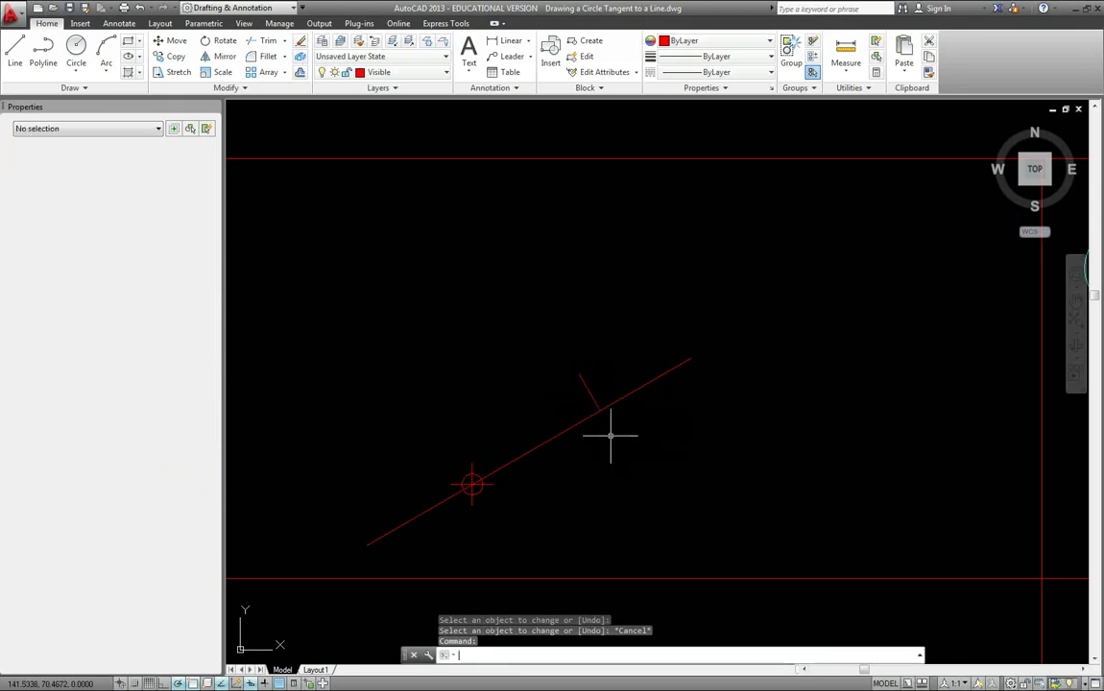
{"action": "type", "text": "m"}
{"action": "key", "text": "Return"}
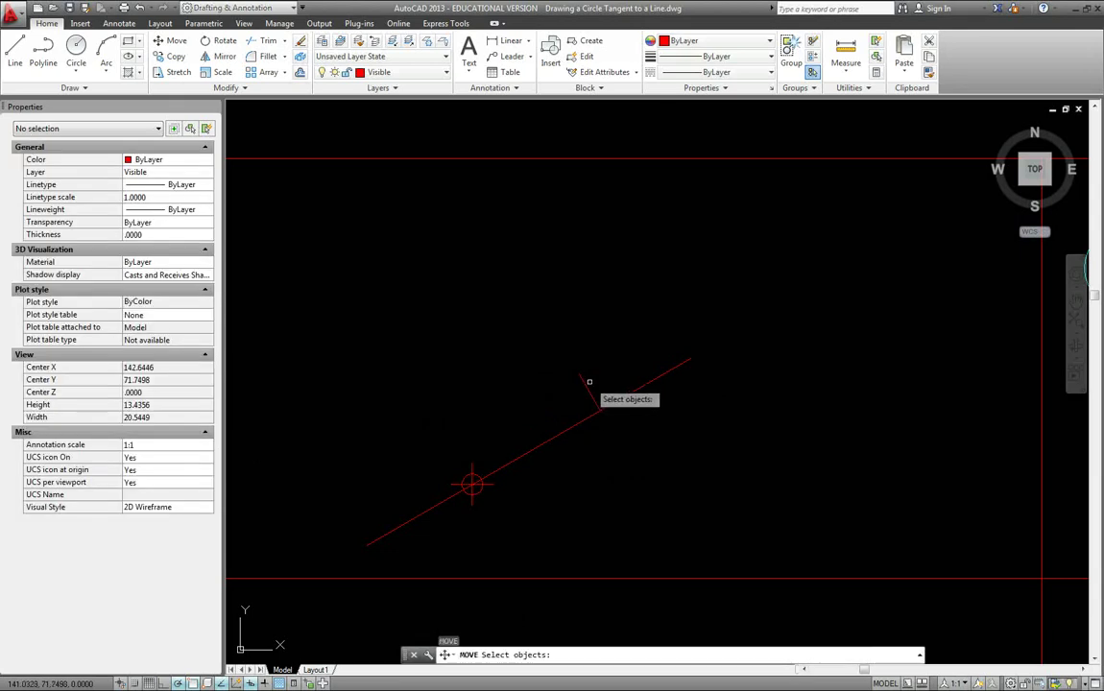
{"action": "key", "text": "Escape"}
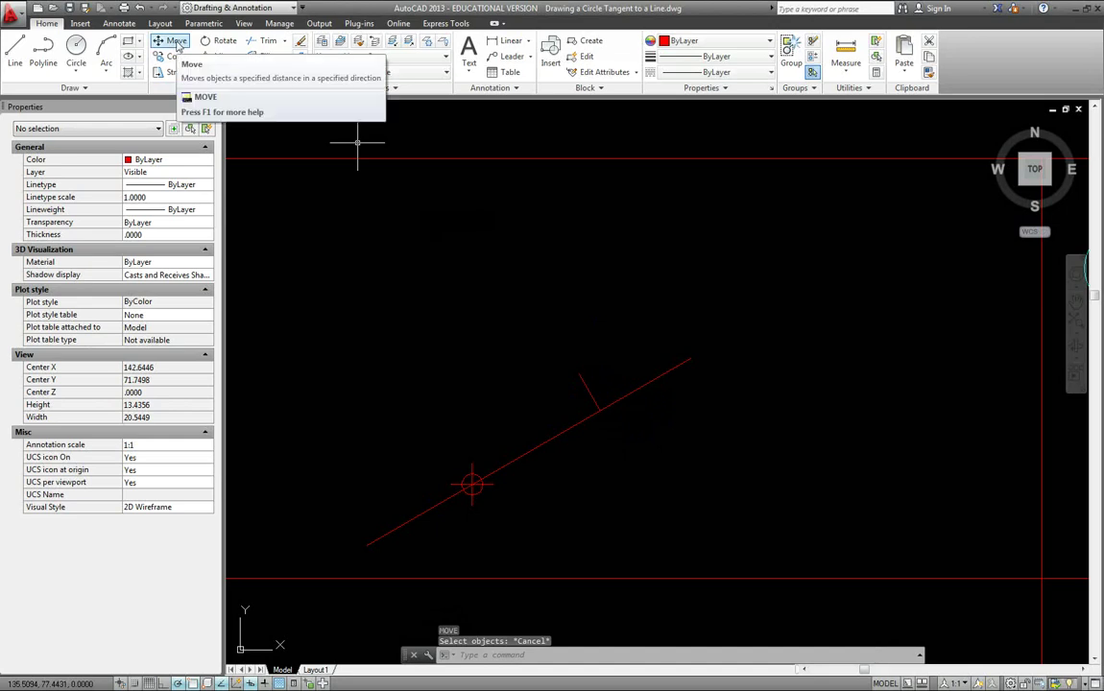
{"action": "left_click", "coordinate": [176, 41]}
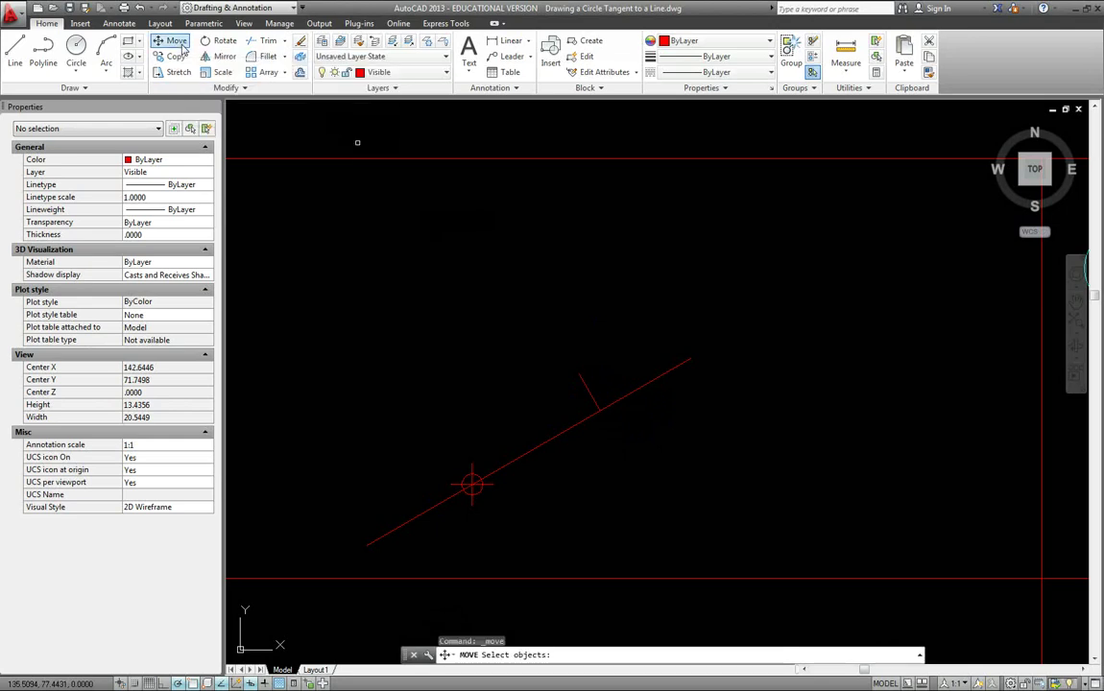
{"action": "left_click", "coordinate": [585, 387]}
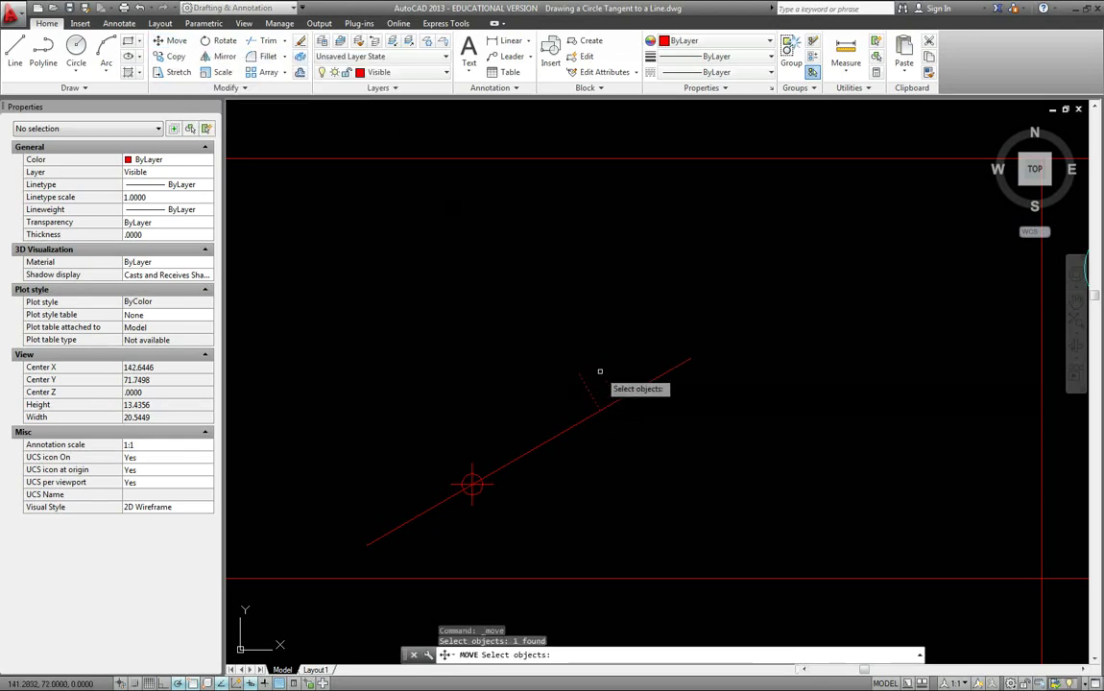
{"action": "key", "text": "Return"}
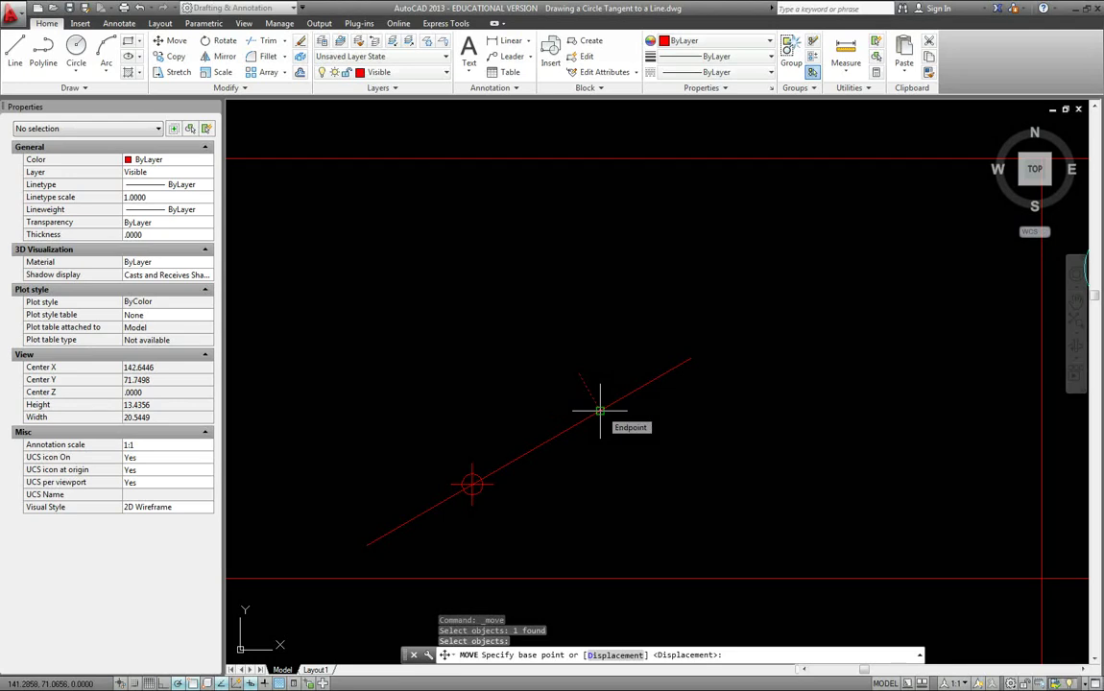
{"action": "left_click", "coordinate": [600, 410]}
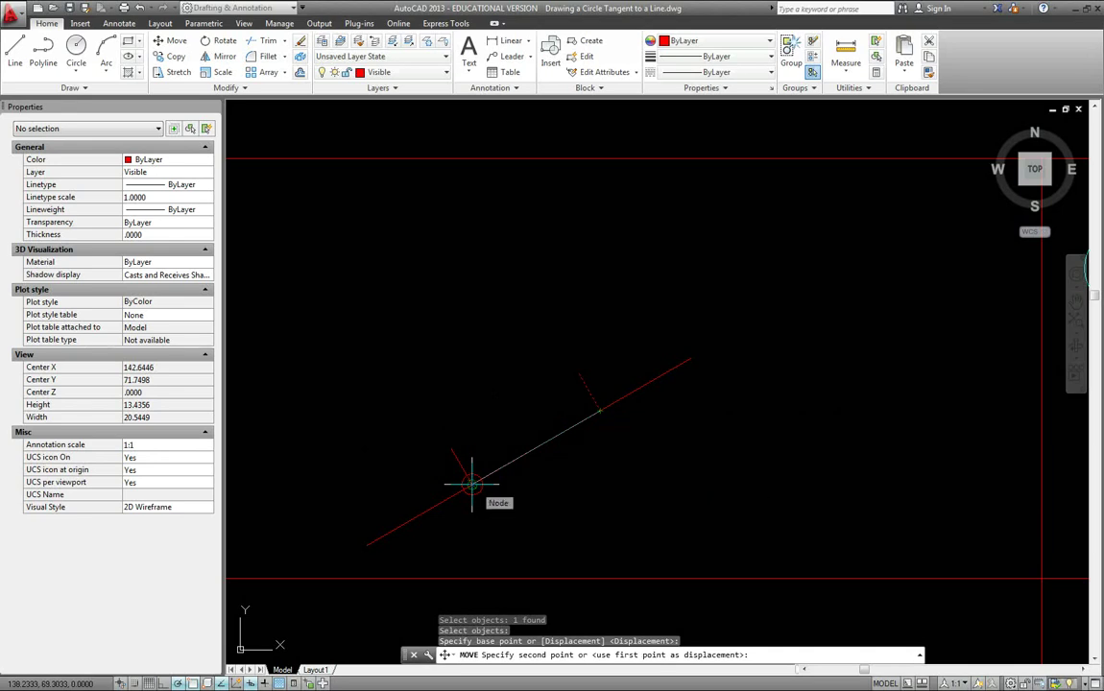
{"action": "key", "text": "Escape"}
{"action": "key", "text": "Escape"}
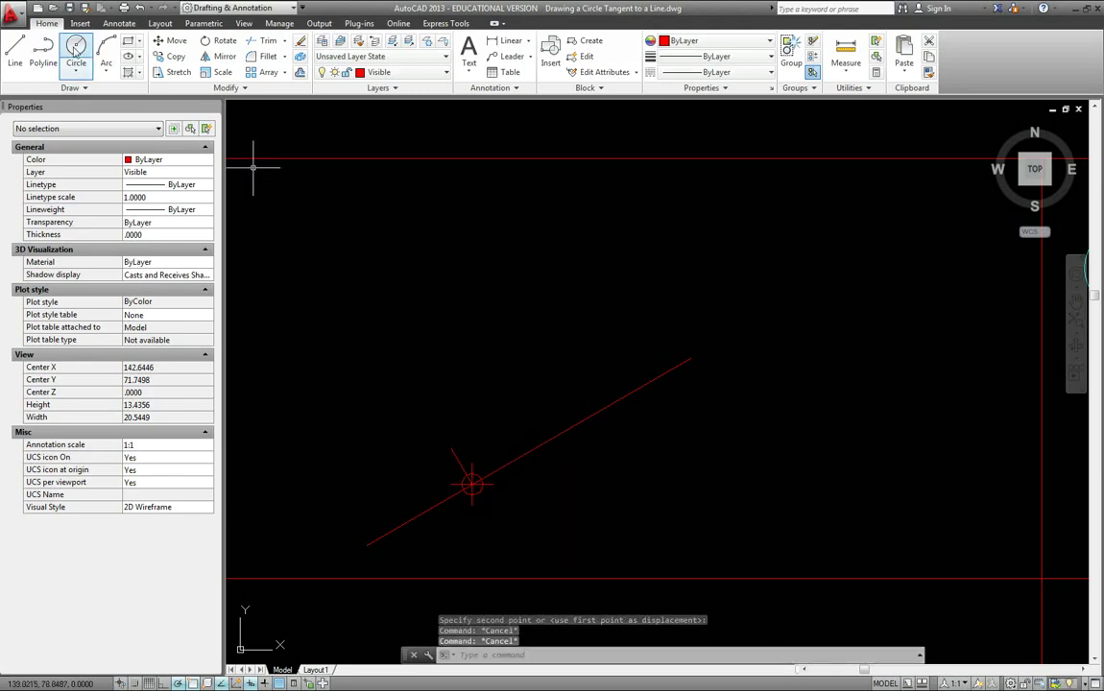
Draw a circle centred on the short line's upper end, passing through the marked point
{"action": "left_click", "coordinate": [76, 50]}
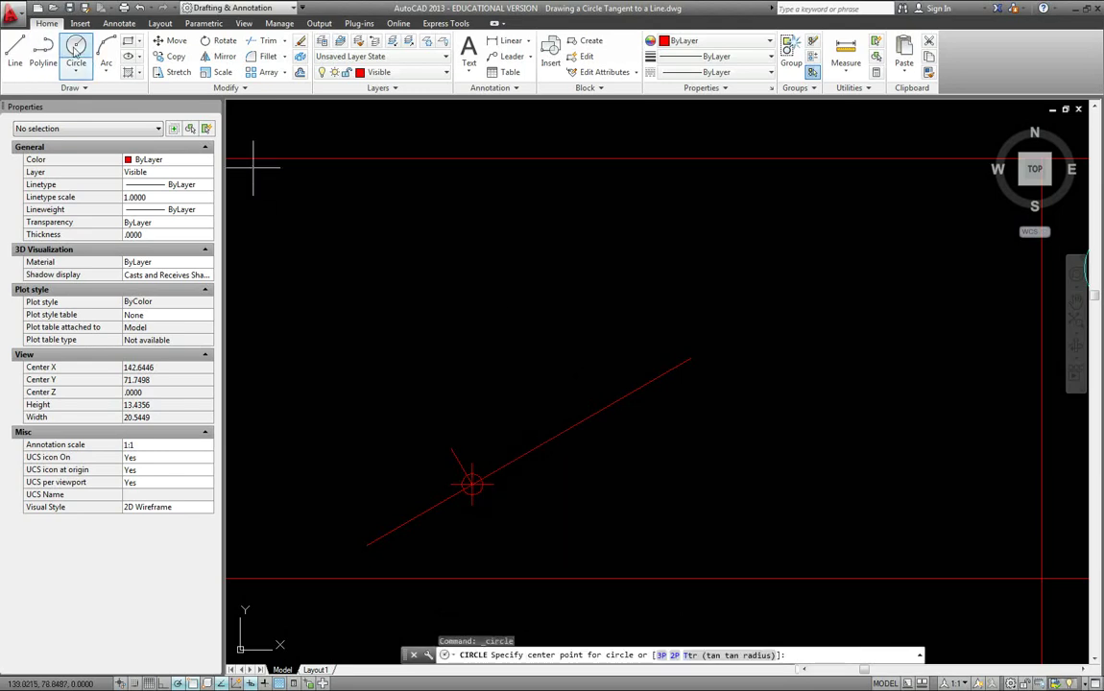
{"action": "left_click", "coordinate": [450, 447]}
{"action": "left_click", "coordinate": [472, 485]}
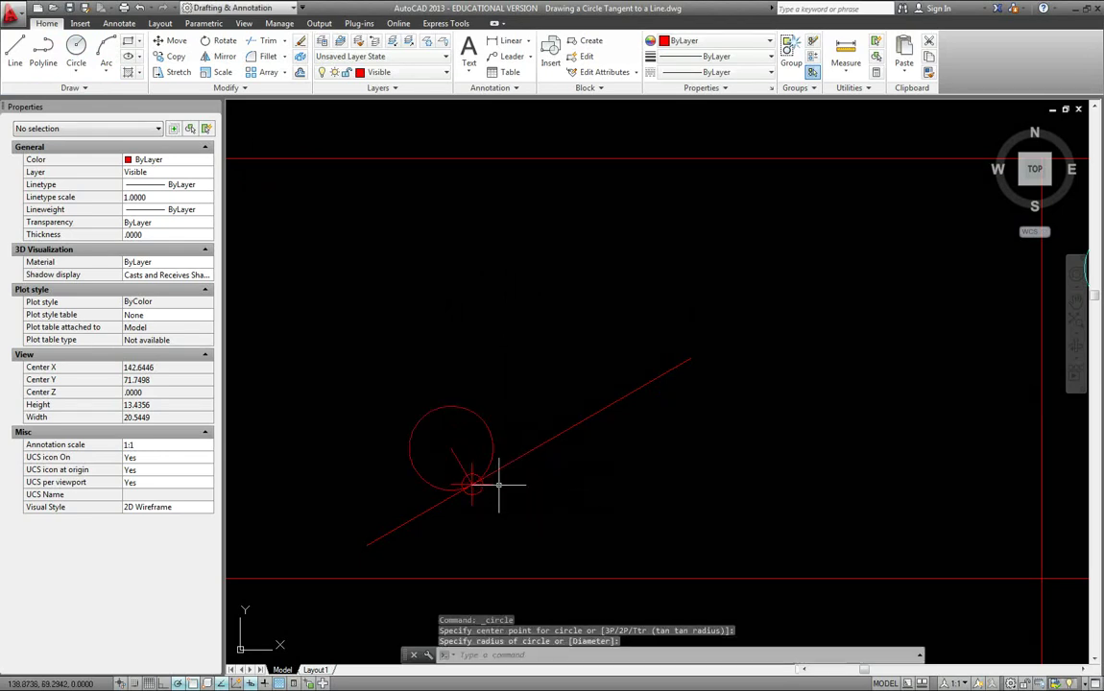
Erase the short construction line and recentre the view on the new circle
{"action": "left_click", "coordinate": [454, 452]}
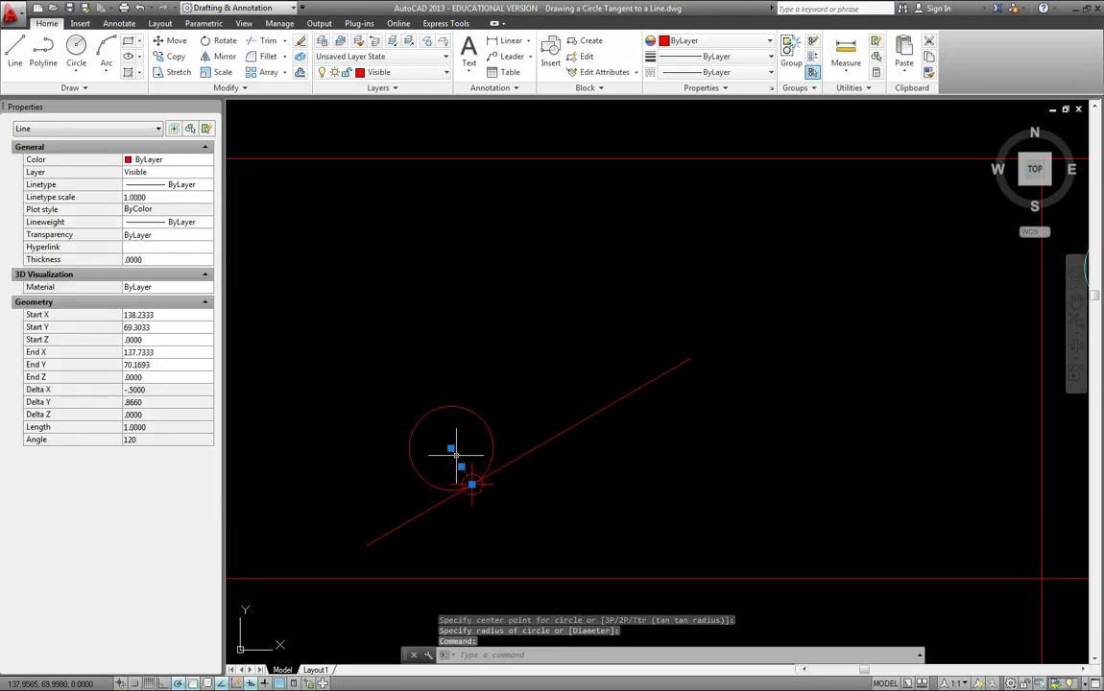
{"action": "key", "text": "Return"}
{"action": "middle_click_drag", "start_coordinate": [480, 458], "coordinate": [494, 376]}
{"action": "scroll", "coordinate": [494, 376], "scroll_direction": "up", "scroll_amount": 4}
Select the circle, red line and marked point, then zoom in on their point of tangency
{"action": "left_click", "coordinate": [438, 388]}
{"action": "key", "text": "Escape"}
{"action": "left_click", "coordinate": [432, 372]}
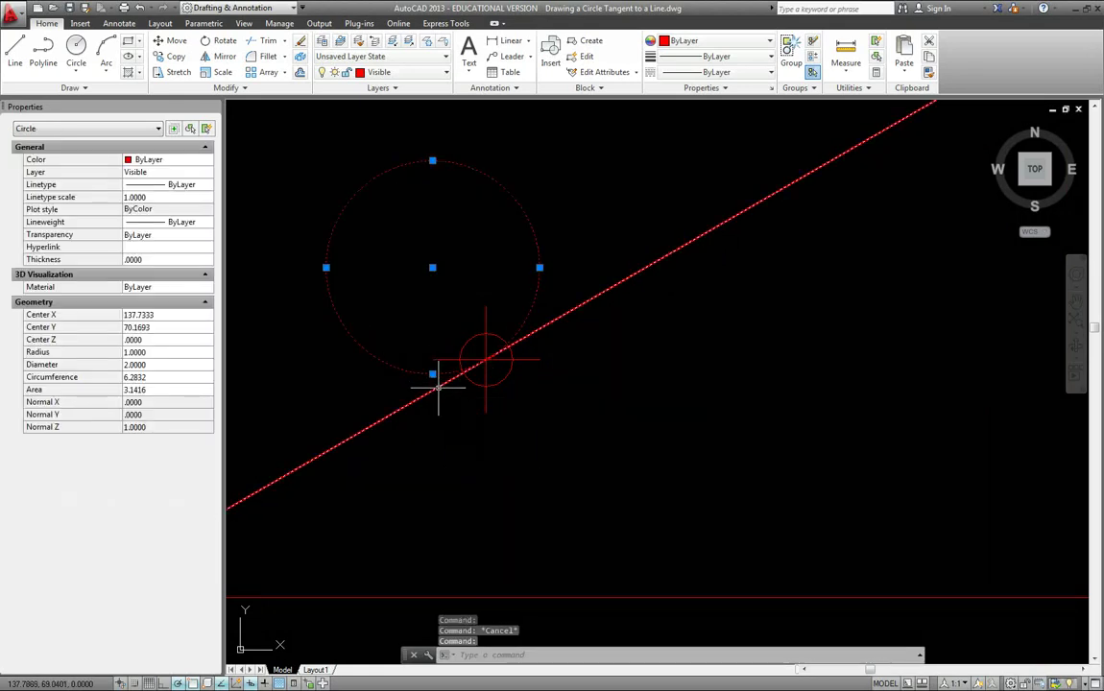
{"action": "left_click", "coordinate": [437, 388]}
{"action": "left_click", "coordinate": [474, 379]}
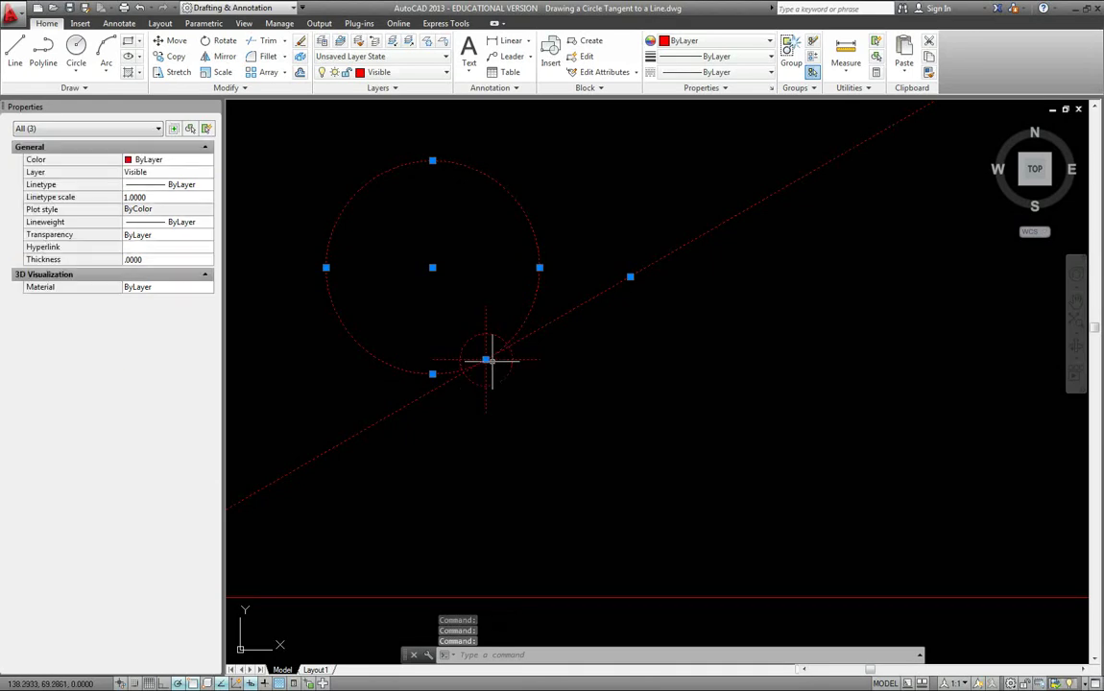
{"action": "scroll", "coordinate": [471, 353], "scroll_direction": "up", "scroll_amount": 4}
{"action": "scroll", "coordinate": [481, 333], "scroll_direction": "up", "scroll_amount": 1}
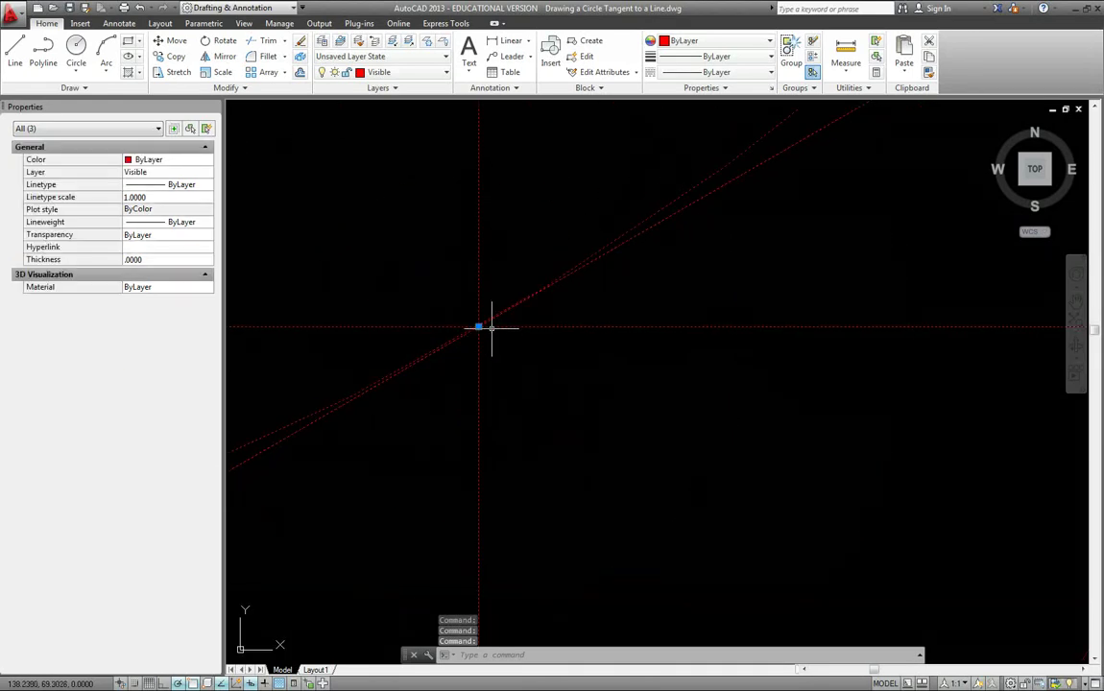
{"action": "scroll", "coordinate": [489, 342], "scroll_direction": "down", "scroll_amount": 5}
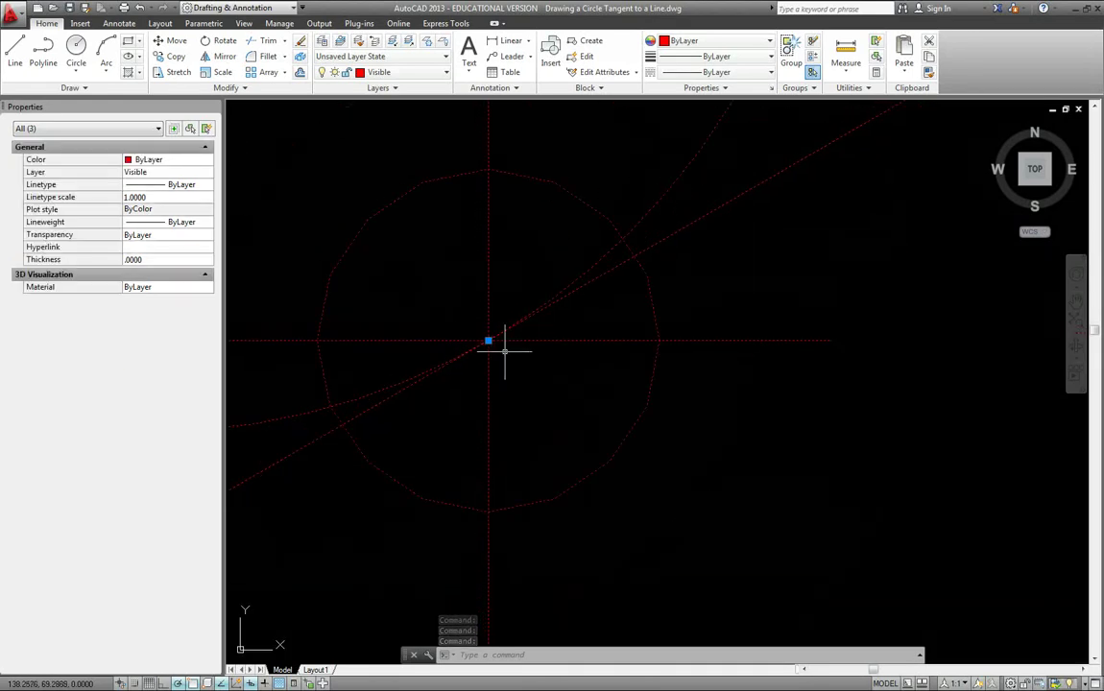
{"action": "scroll", "coordinate": [499, 351], "scroll_direction": "up", "scroll_amount": 5}
{"action": "scroll", "coordinate": [493, 343], "scroll_direction": "up", "scroll_amount": 5}
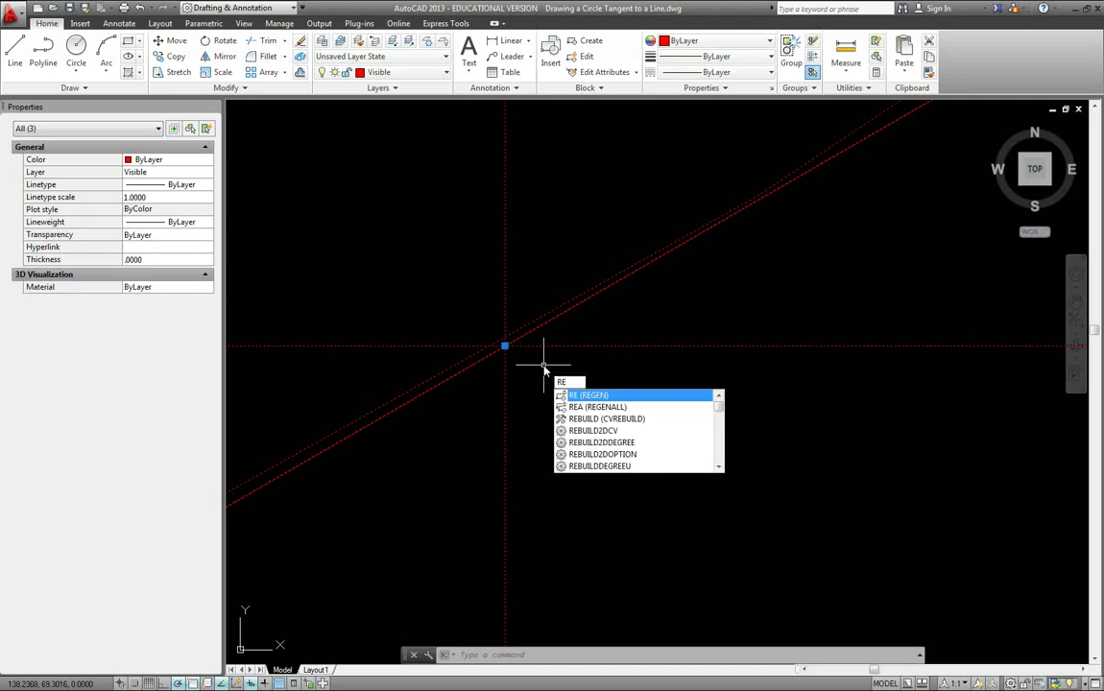
Regenerate the drawing with RE and clear the selection
{"action": "key", "text": "Return"}
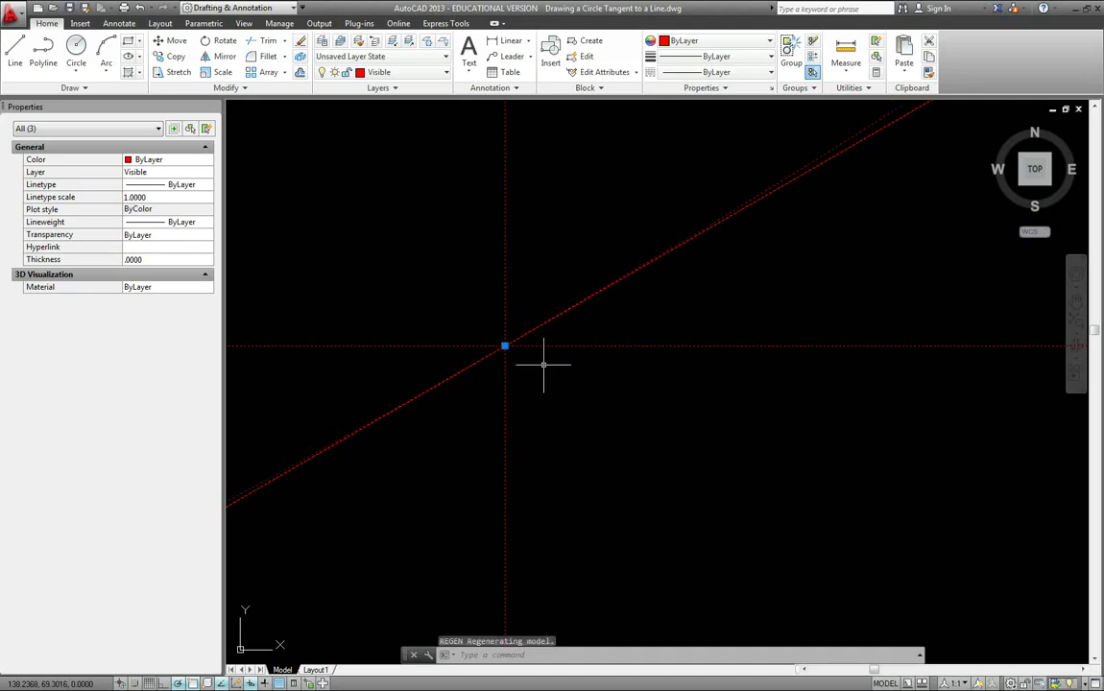
{"action": "key", "text": "Escape"}
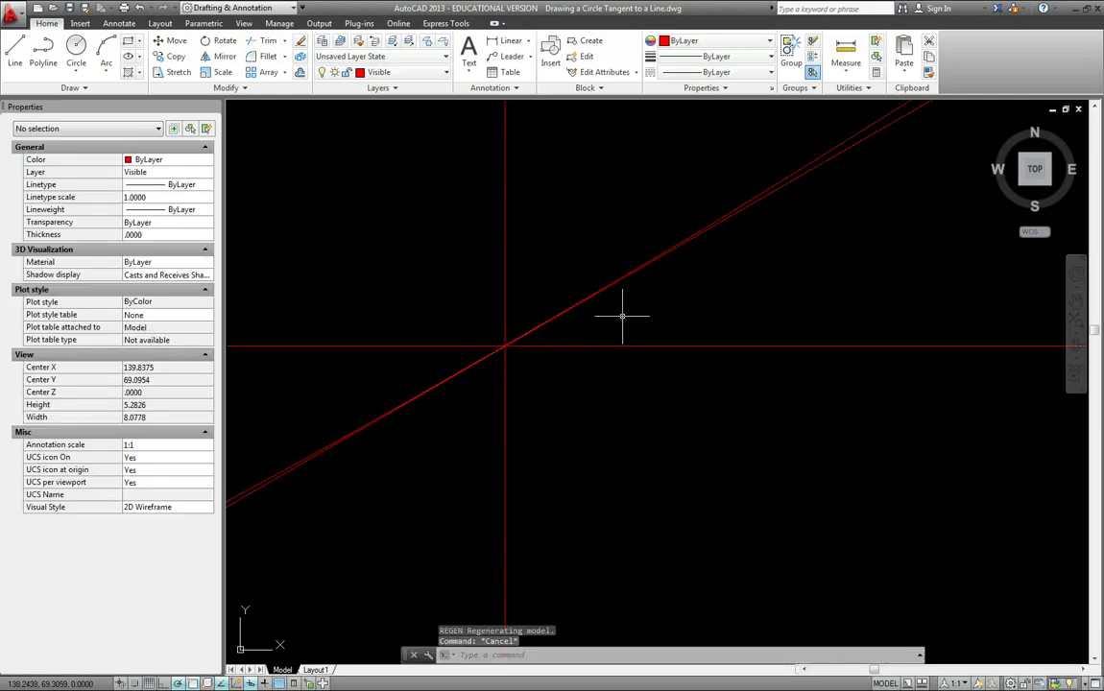
Zoom out, pan, and zoom to the full drawing extents
{"action": "scroll", "coordinate": [623, 315], "scroll_direction": "down", "scroll_amount": 9}
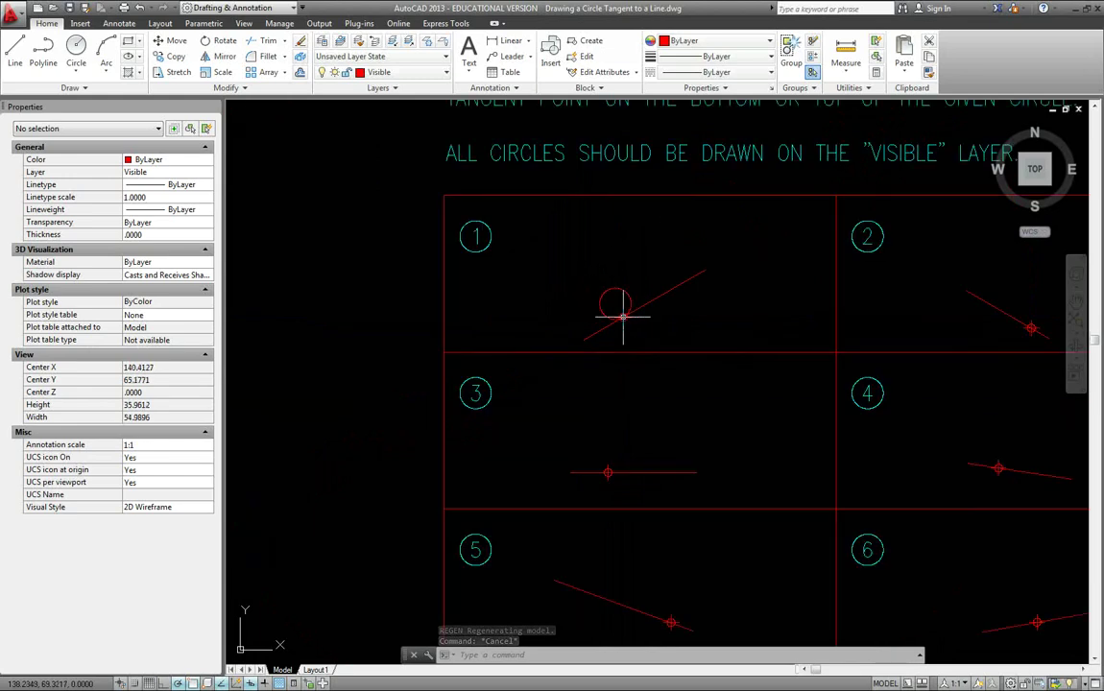
{"action": "scroll", "coordinate": [657, 353], "scroll_direction": "down", "scroll_amount": 2}
{"action": "middle_click_drag", "start_coordinate": [657, 353], "coordinate": [537, 223]}
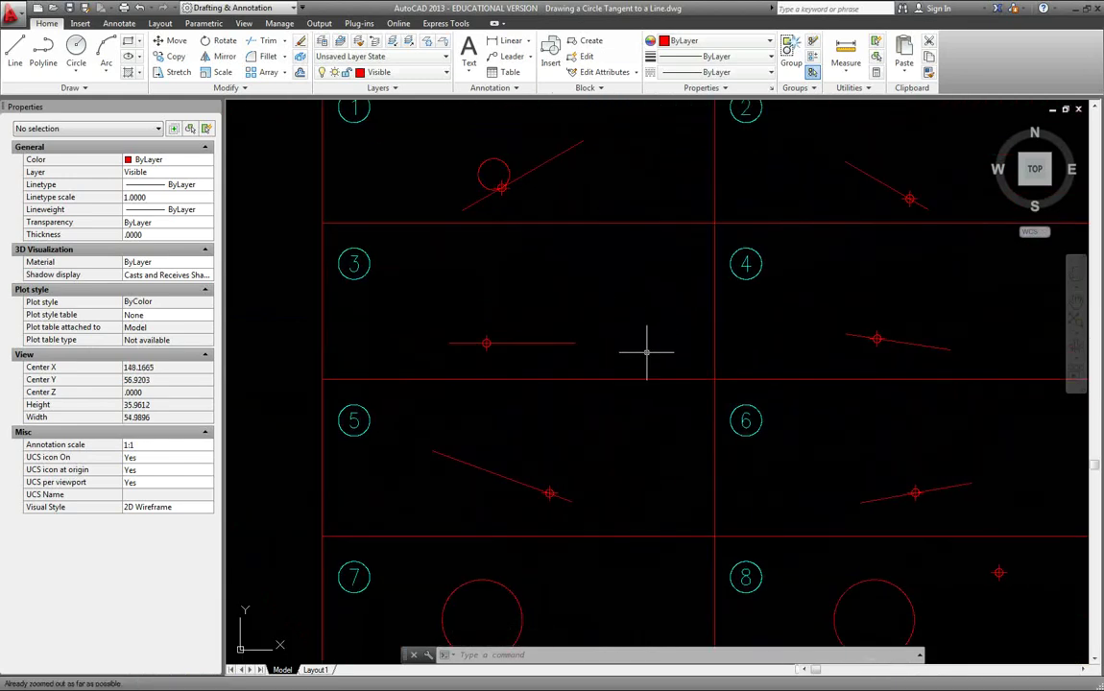
{"action": "middle_click_drag", "start_coordinate": [638, 273], "coordinate": [611, 228]}
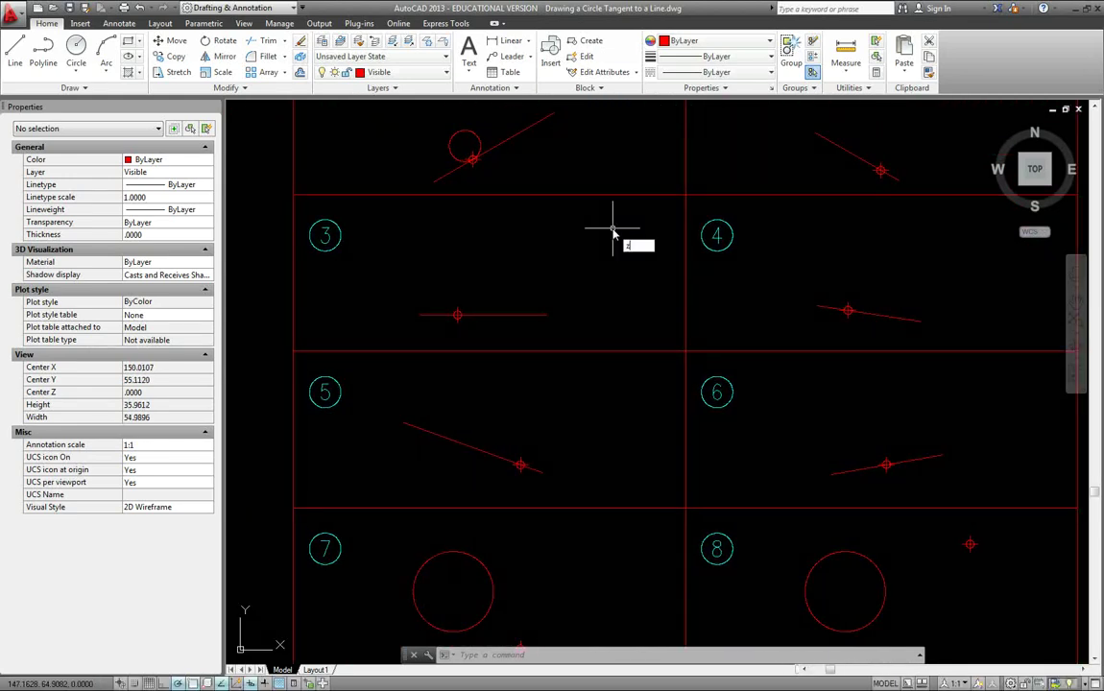
{"action": "key", "text": "Return"}
{"action": "type", "text": "e"}
{"action": "key", "text": "Return"}
Zoom and pan in on exercises 3 to 10, showing the circles with their marked points
{"action": "scroll", "coordinate": [604, 254], "scroll_direction": "up", "scroll_amount": 4}
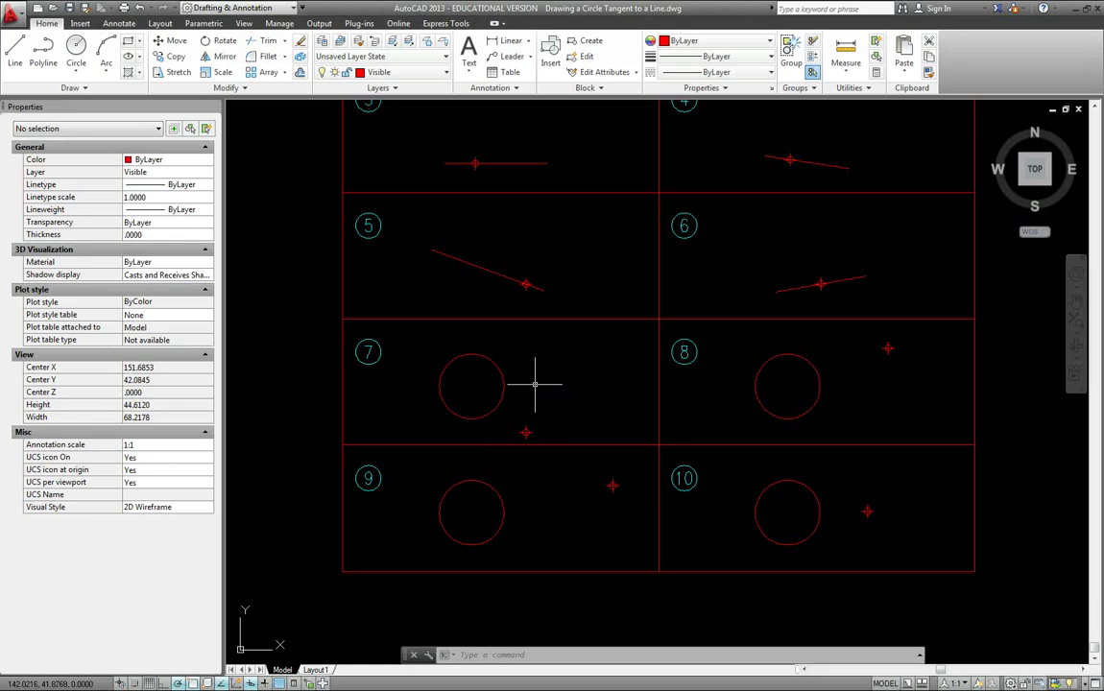
{"action": "scroll", "coordinate": [535, 384], "scroll_direction": "up", "scroll_amount": 2}
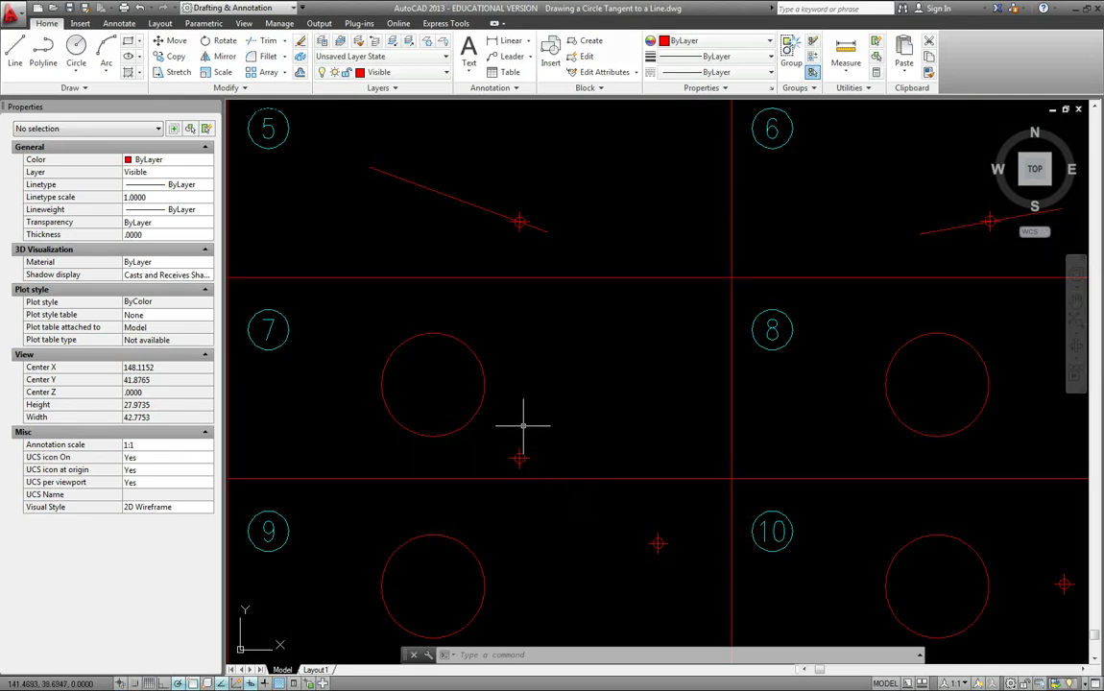
{"action": "scroll", "coordinate": [519, 458], "scroll_direction": "down", "scroll_amount": 4}
{"action": "scroll", "coordinate": [544, 414], "scroll_direction": "up", "scroll_amount": 4}
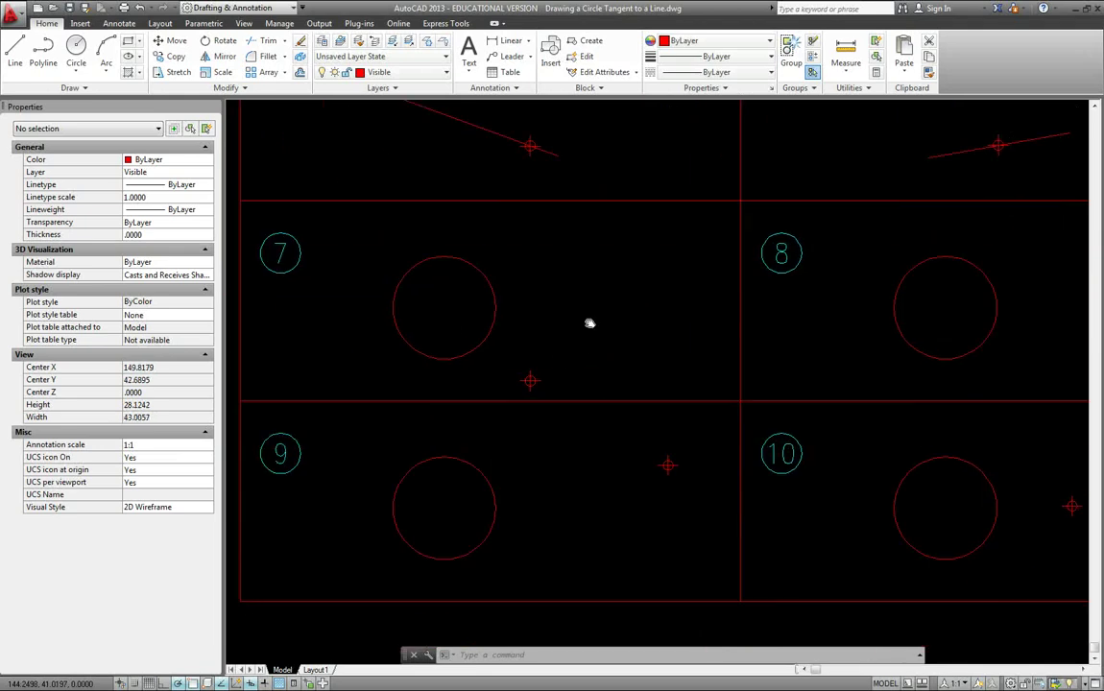
{"action": "middle_click_drag", "start_coordinate": [594, 324], "coordinate": [537, 332]}
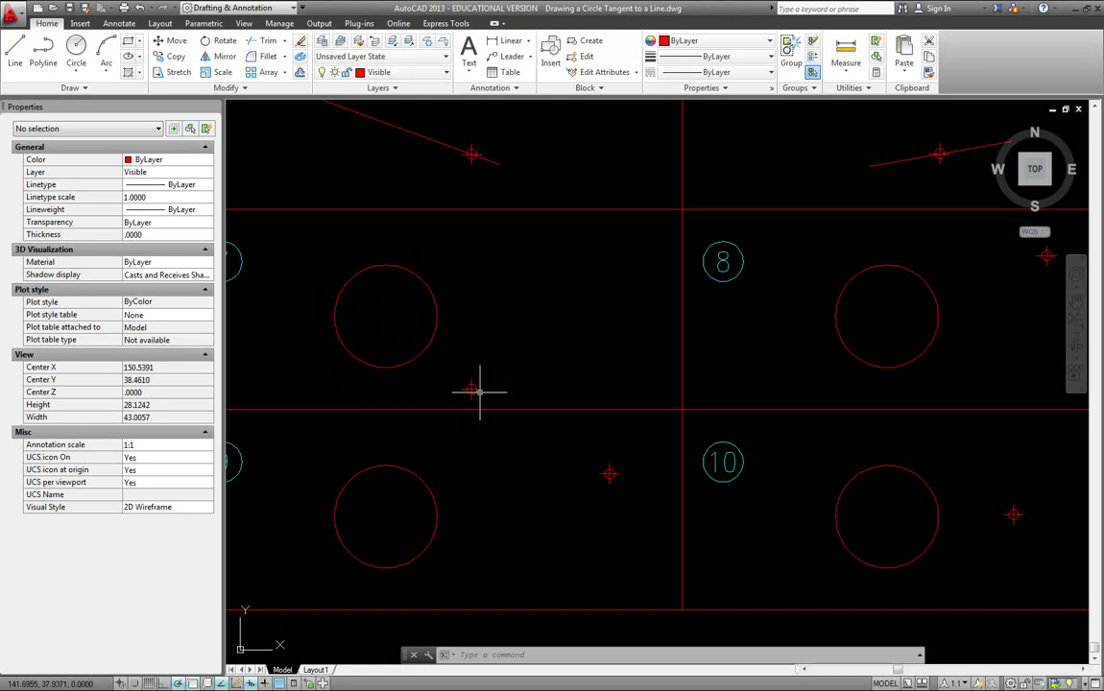
{"action": "scroll", "coordinate": [473, 389], "scroll_direction": "down", "scroll_amount": 2}
{"action": "middle_click_drag", "start_coordinate": [475, 386], "coordinate": [461, 433]}
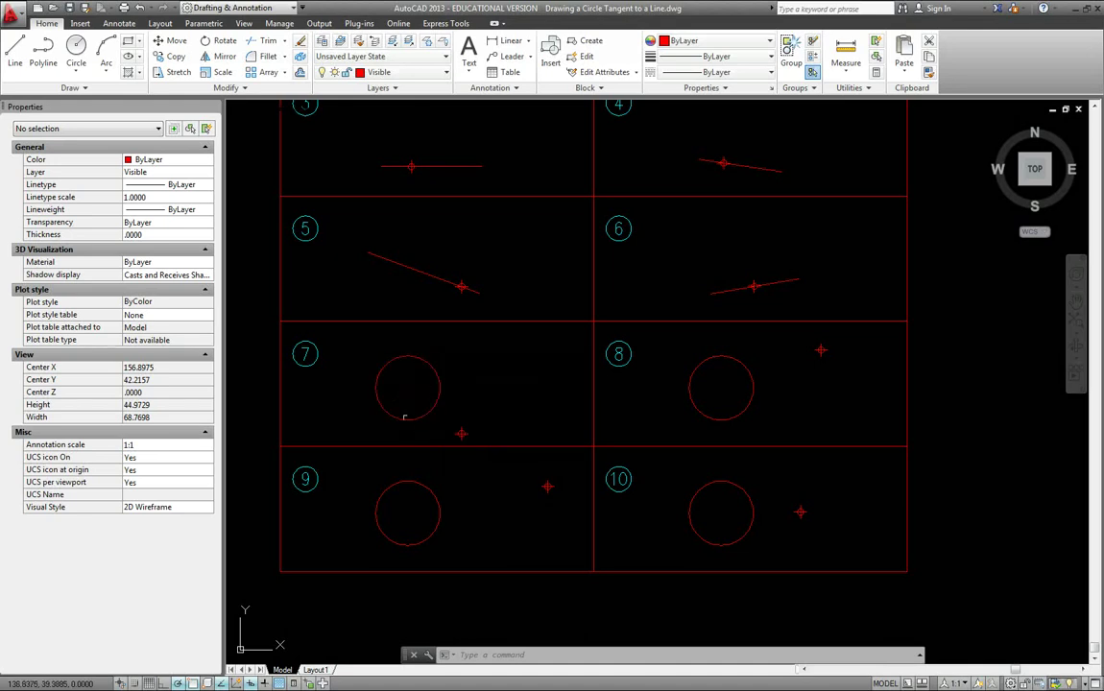
{"action": "key", "text": "Escape"}
{"action": "key", "text": "Escape"}
{"action": "key", "text": "Escape"}
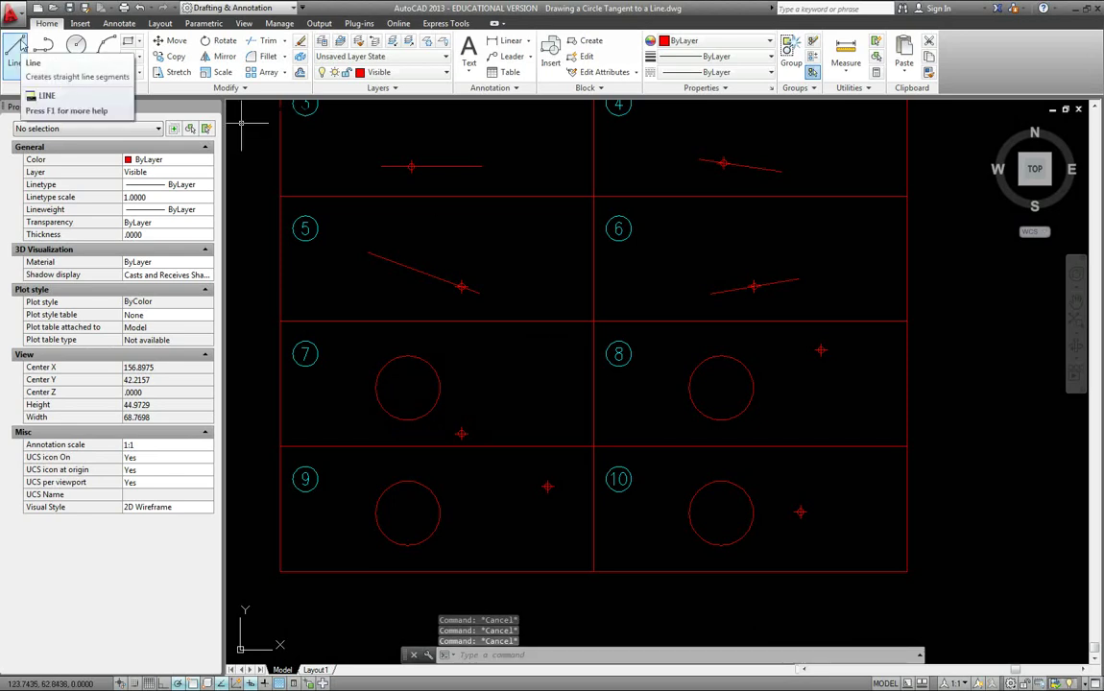
Draw a line from the point below circle 7, tangent to the circle's right side
{"action": "left_click", "coordinate": [18, 44]}
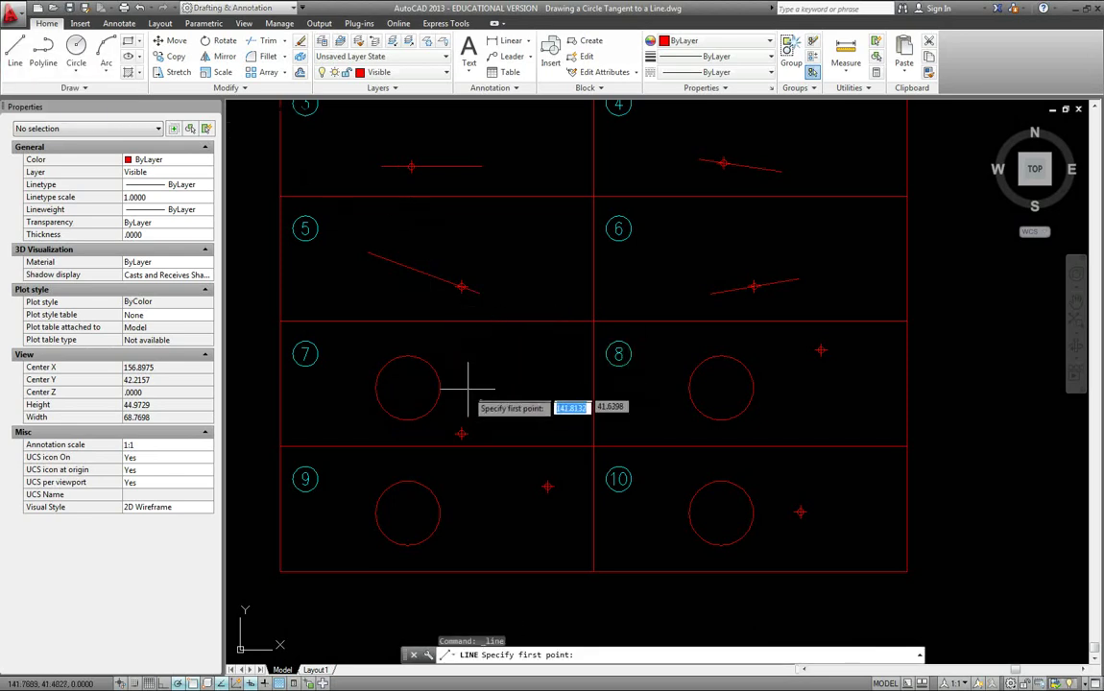
{"action": "left_click", "coordinate": [461, 434]}
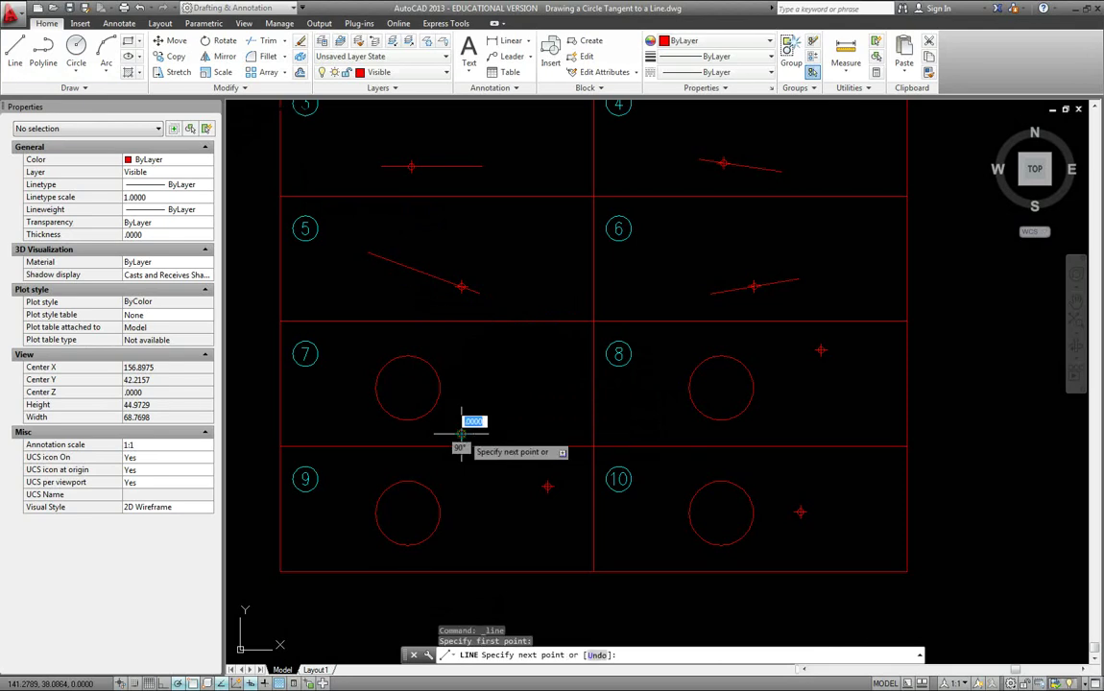
{"action": "scroll", "coordinate": [461, 433], "scroll_direction": "up", "scroll_amount": 2}
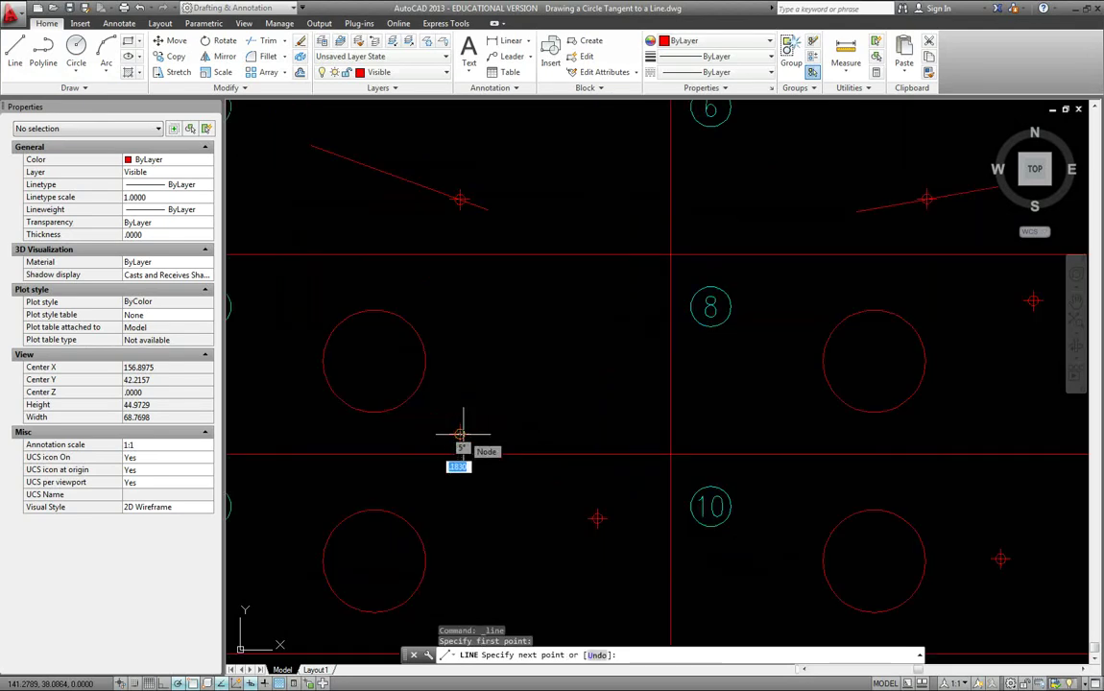
{"action": "mouse_move", "coordinate": [460, 434]}
{"action": "middle_mouse_down"}
{"action": "mouse_move", "coordinate": [584, 382]}
{"action": "mouse_move", "coordinate": [537, 367]}
{"action": "middle_mouse_up"}
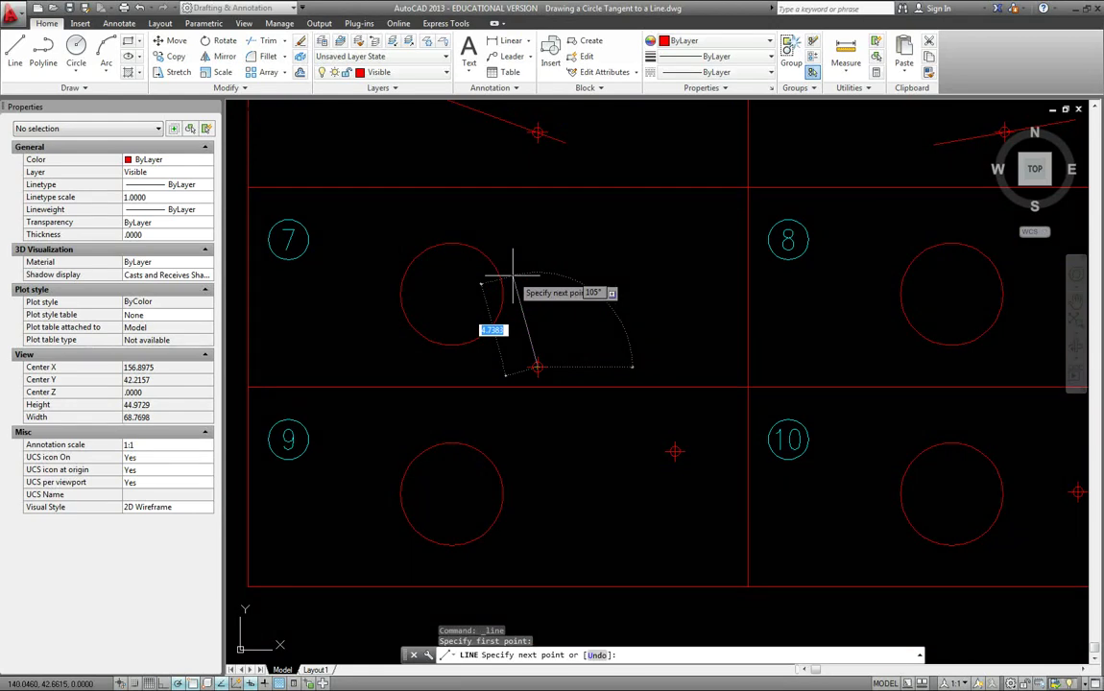
{"action": "type", "text": "n"}
{"action": "key", "text": "Return"}
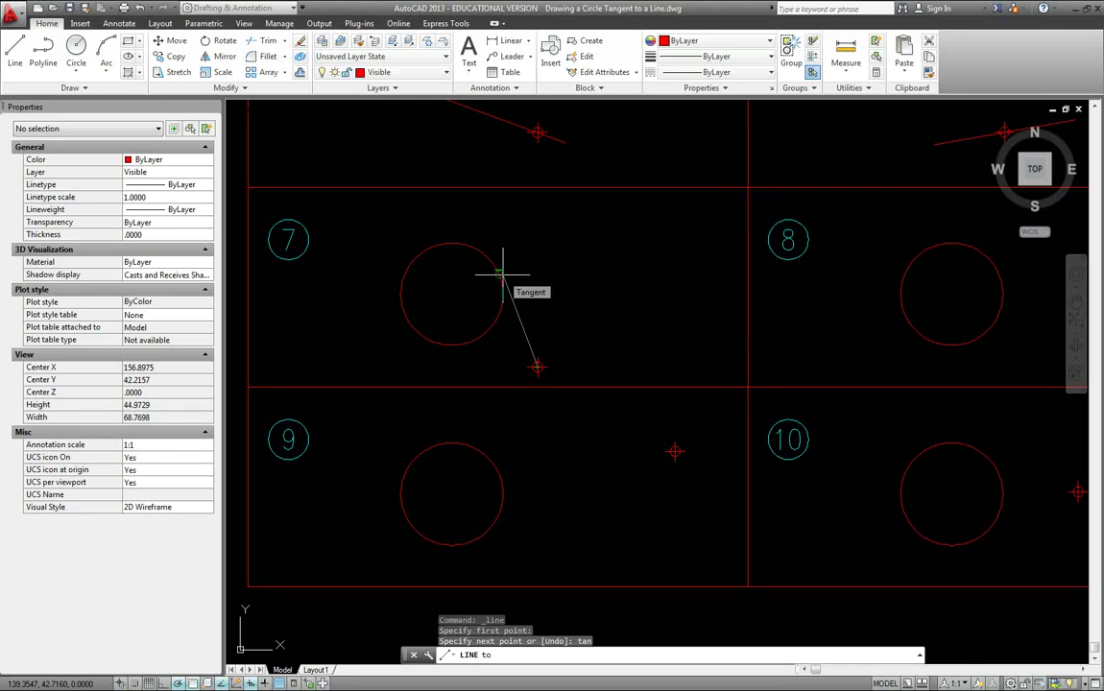
{"action": "left_click", "coordinate": [501, 276]}
{"action": "key", "text": "Escape"}
{"action": "key", "text": "Escape"}
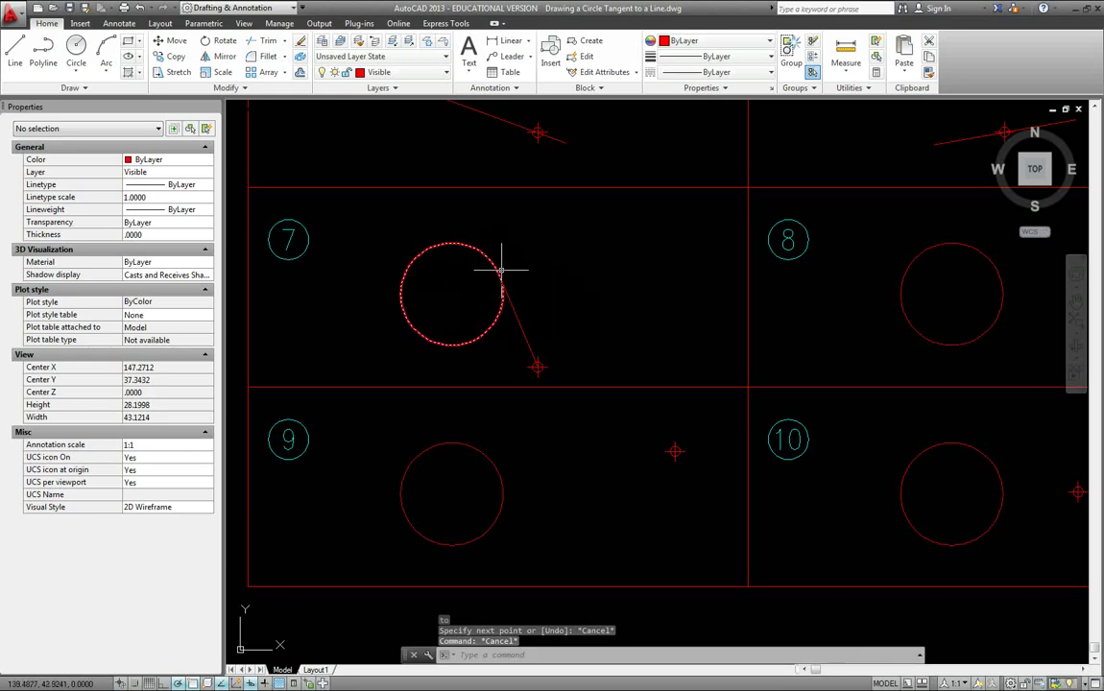
Draw a second line from exercise 7's marked point, tangent to the circle's lower left
{"action": "left_click", "coordinate": [16, 54]}
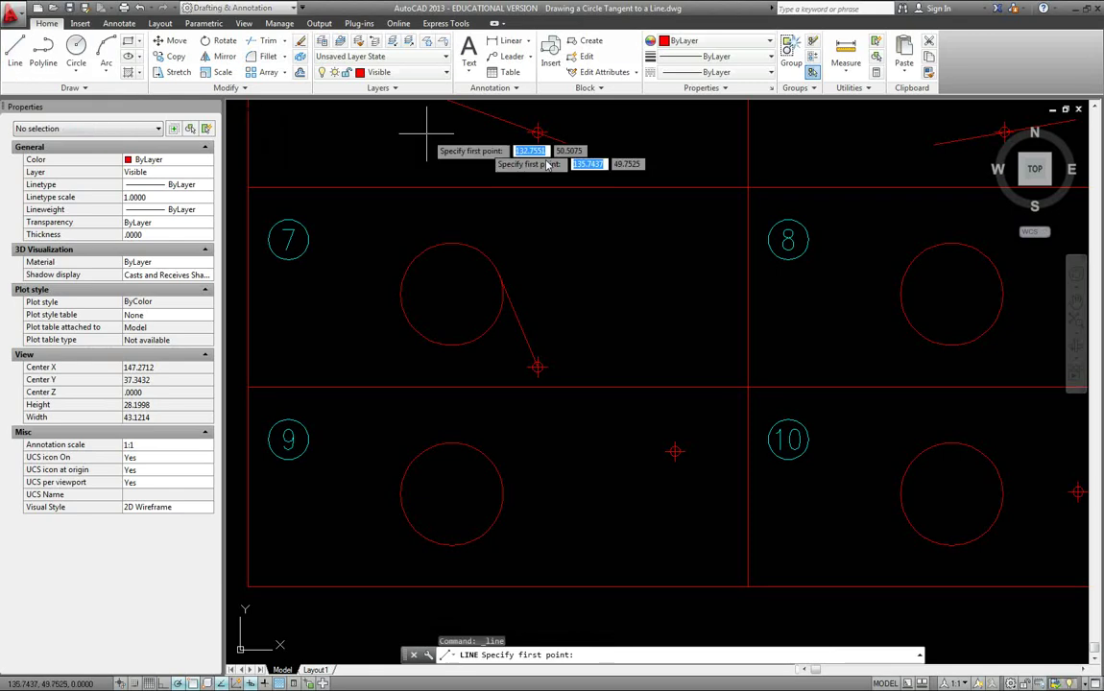
{"action": "left_click", "coordinate": [537, 367]}
{"action": "type", "text": "tan"}
{"action": "key", "text": "Return"}
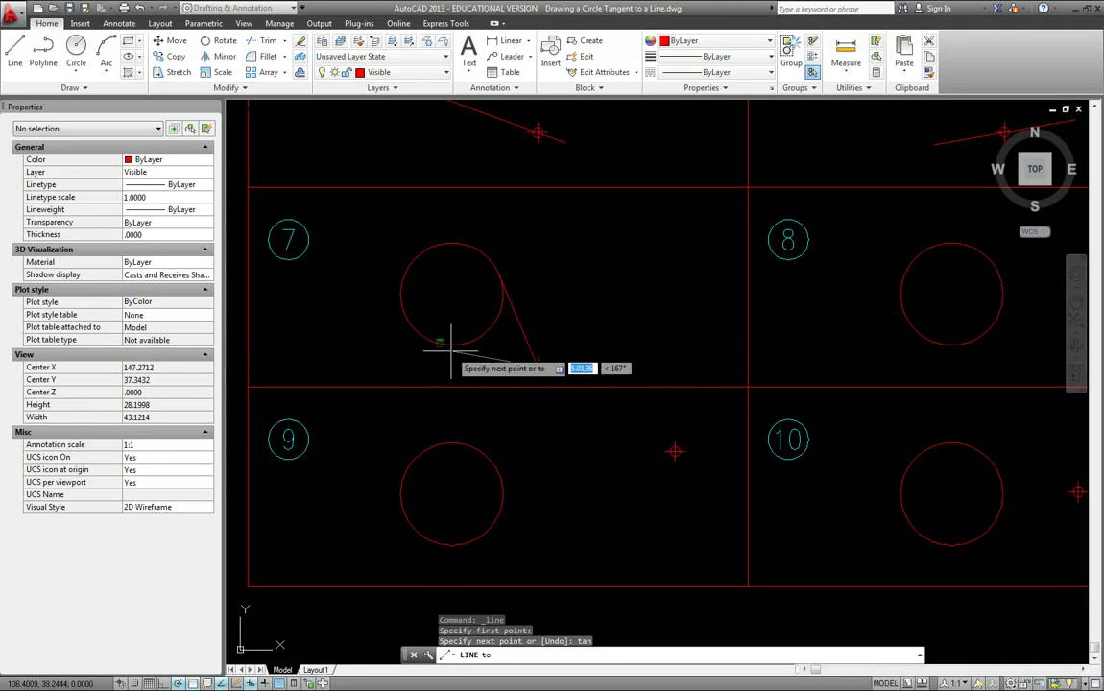
{"action": "left_click", "coordinate": [443, 342]}
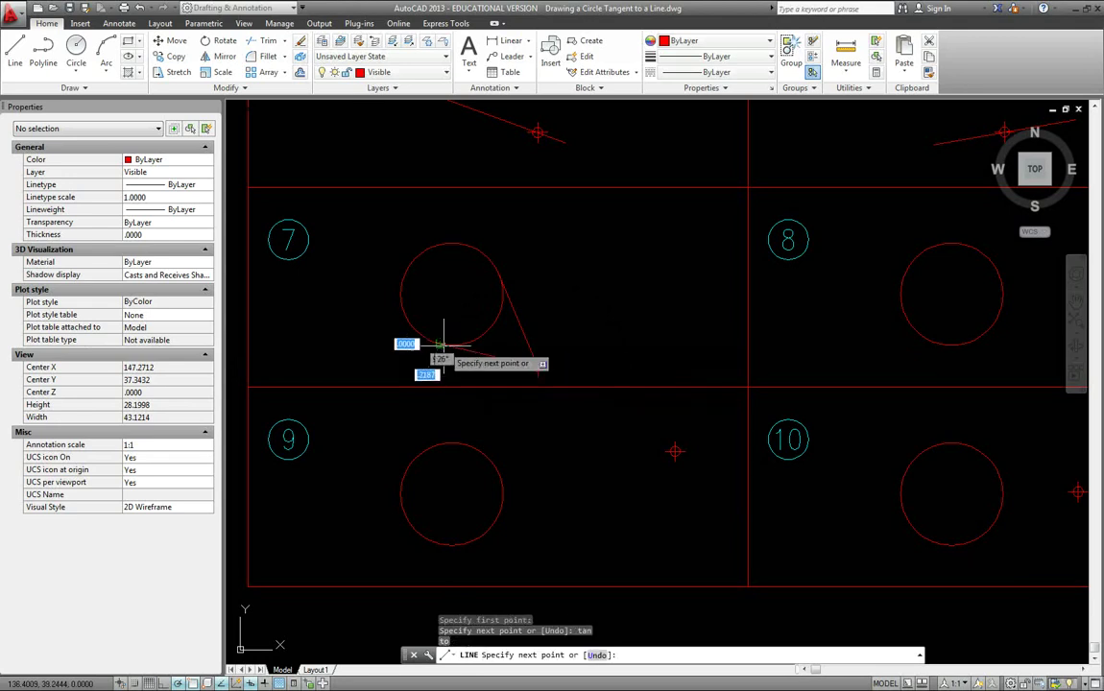
{"action": "key", "text": "Escape"}
{"action": "key", "text": "Escape"}
{"action": "scroll", "coordinate": [518, 372], "scroll_direction": "down", "scroll_amount": 2}
{"action": "middle_click_drag", "start_coordinate": [521, 372], "coordinate": [461, 378]}
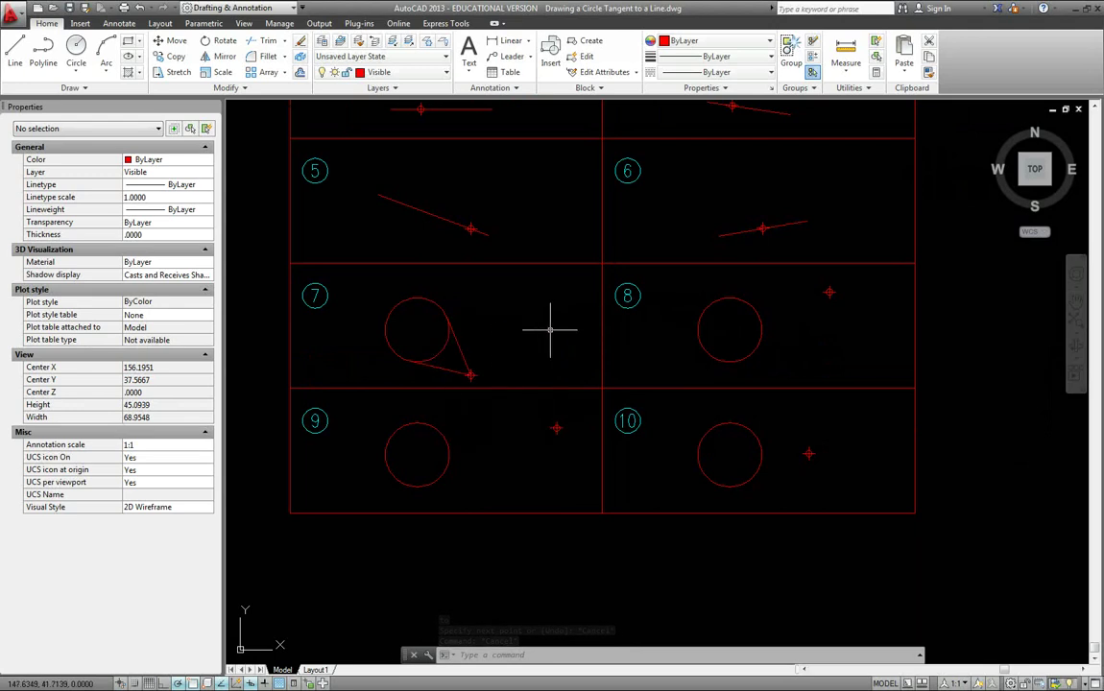
Delete both tangent lines from exercise 7 and zoom out over the sheet
{"action": "left_click", "coordinate": [446, 347]}
{"action": "left_click", "coordinate": [397, 324]}
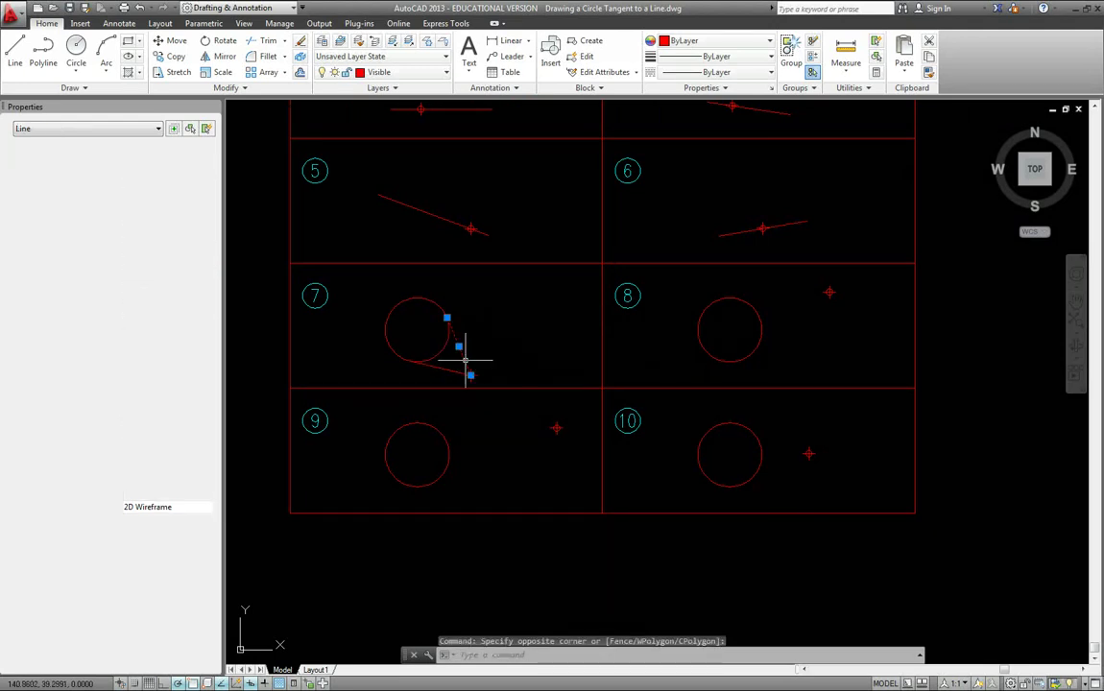
{"action": "left_click", "coordinate": [444, 368]}
{"action": "key", "text": "Delete"}
{"action": "scroll", "coordinate": [630, 308], "scroll_direction": "down", "scroll_amount": 5}
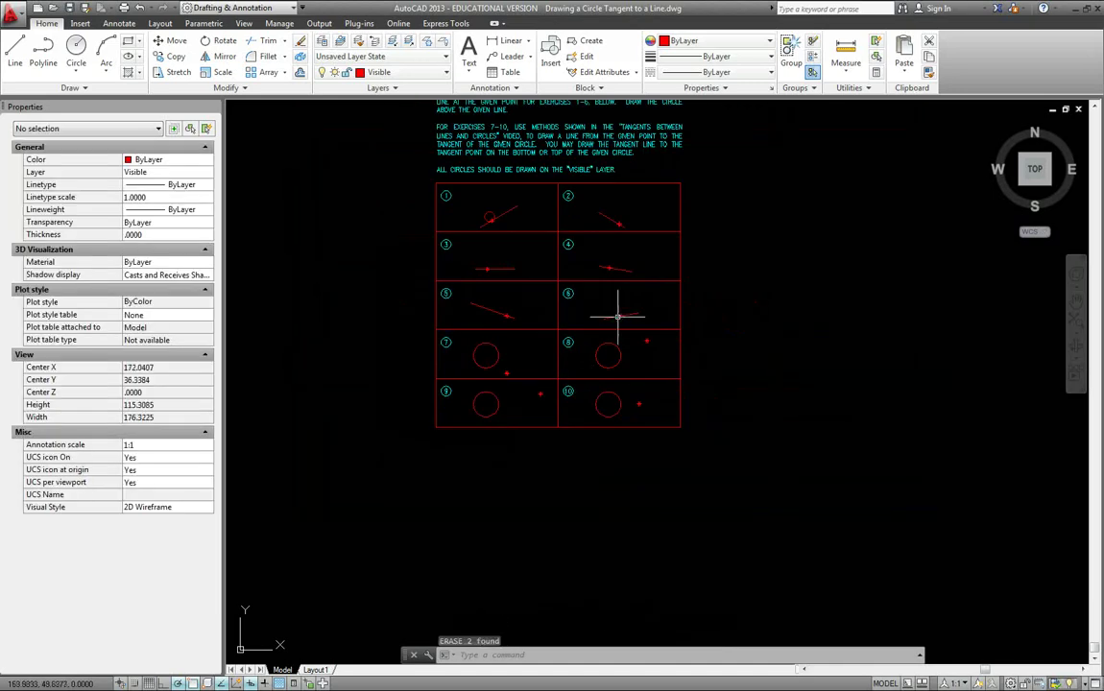